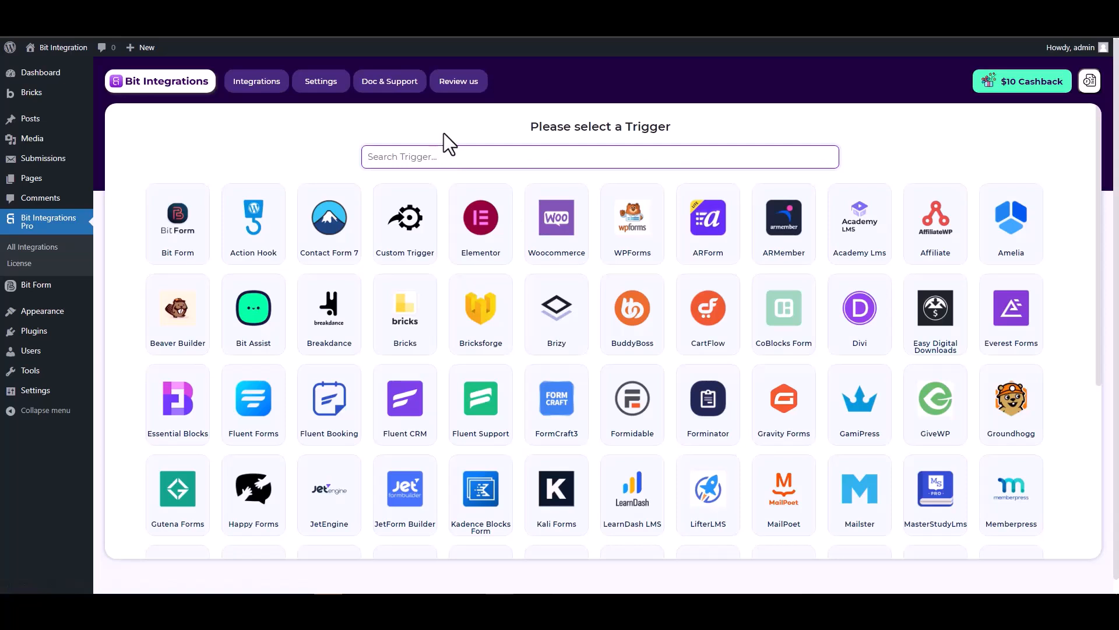
Search 'br', select Bricksforge as the trigger, and start fetching its form submission fields.
text(br)
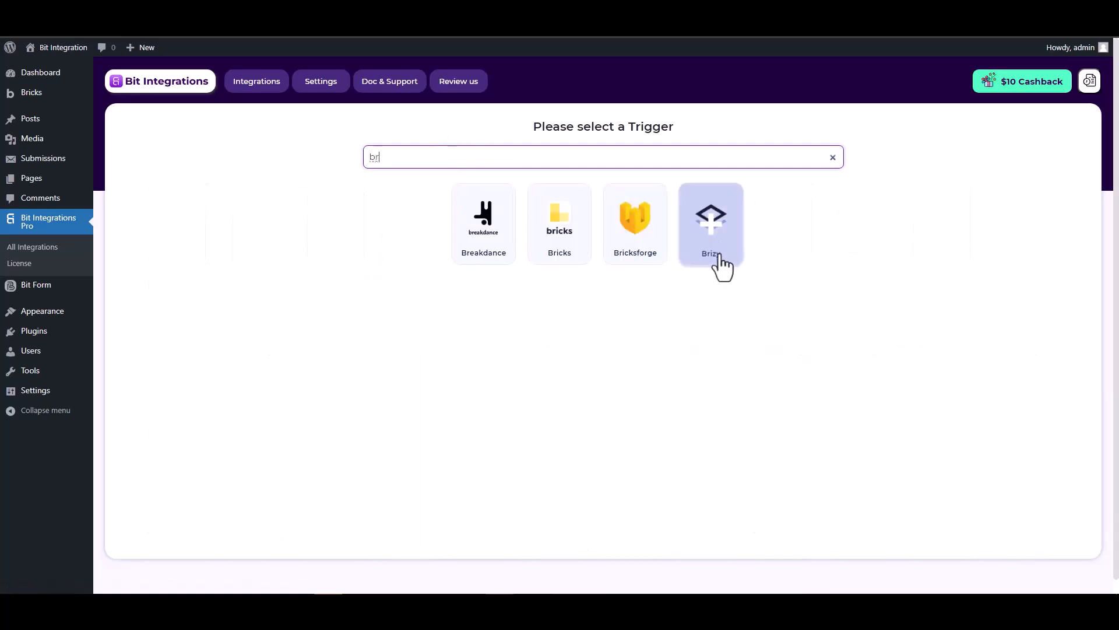
click(642, 250)
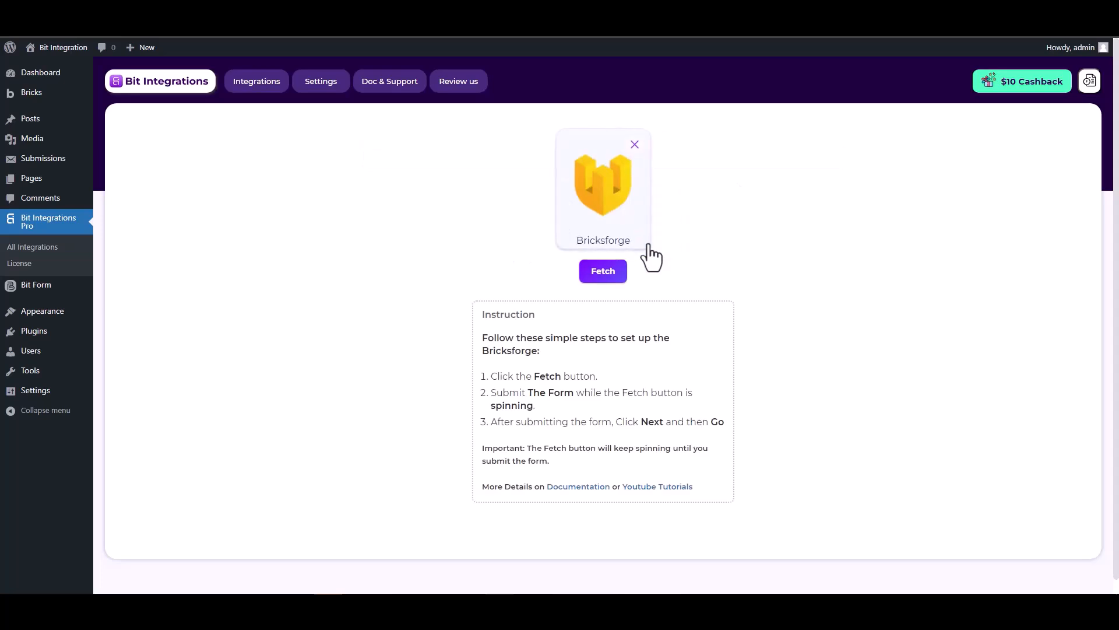
click(590, 276)
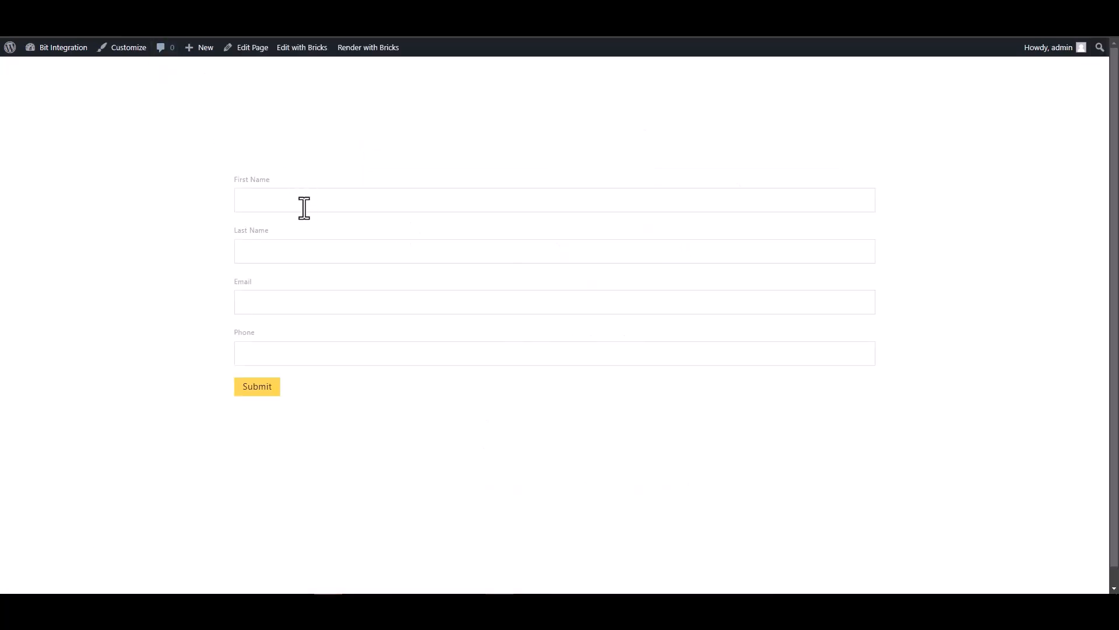
Fill the form with first name 'test', last name 'test1', a sample e-mail and phone 1235456.
click(304, 209)
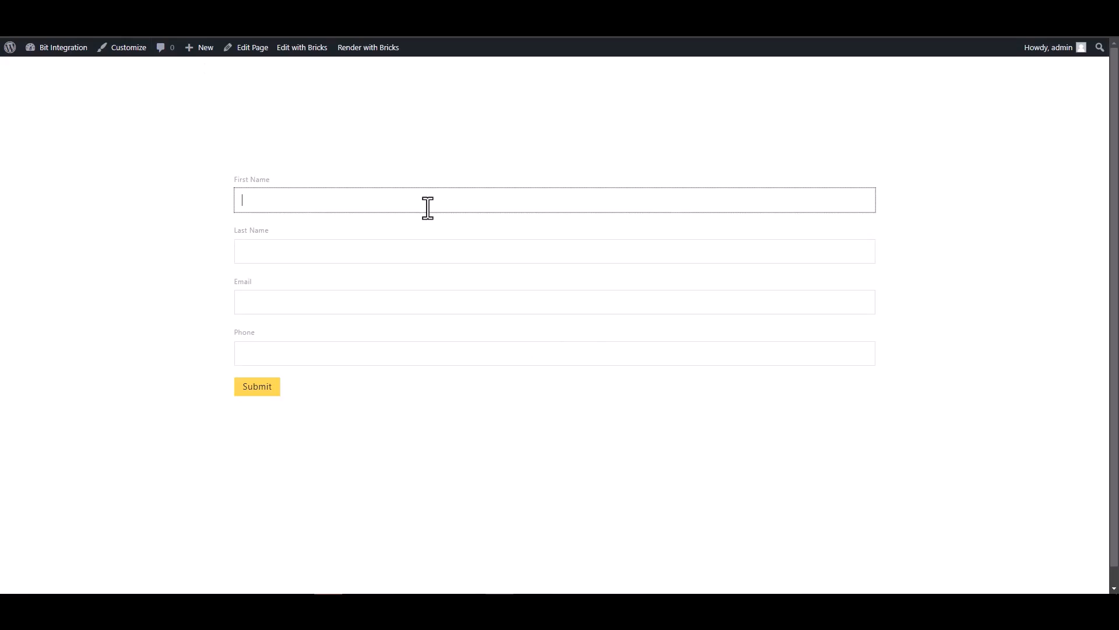
text(test)
click(647, 249)
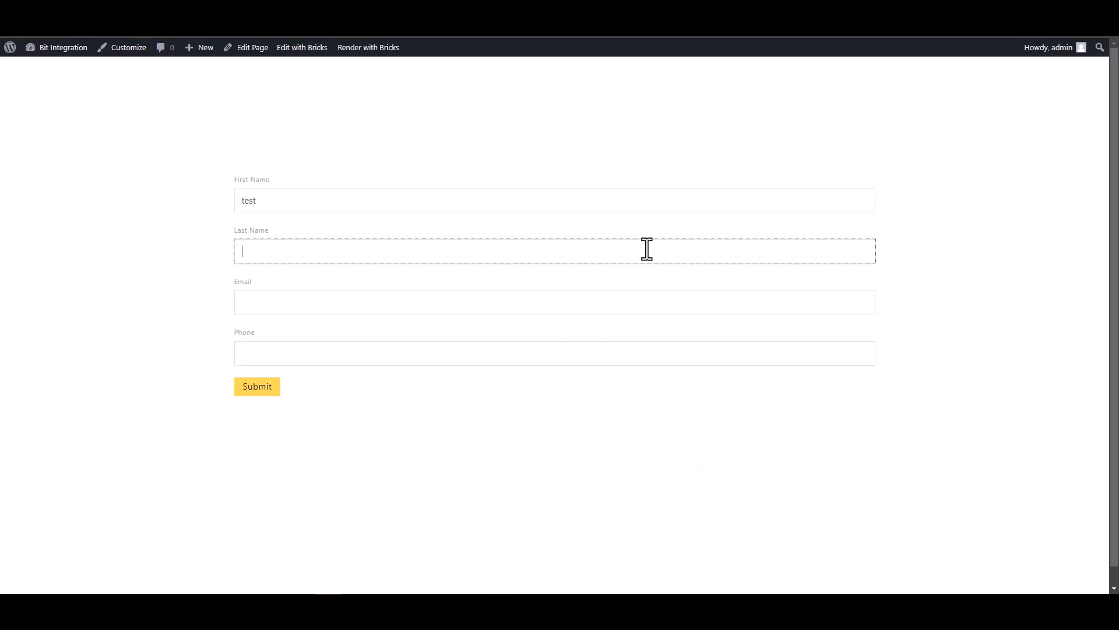
text(test1)
key(Tab)
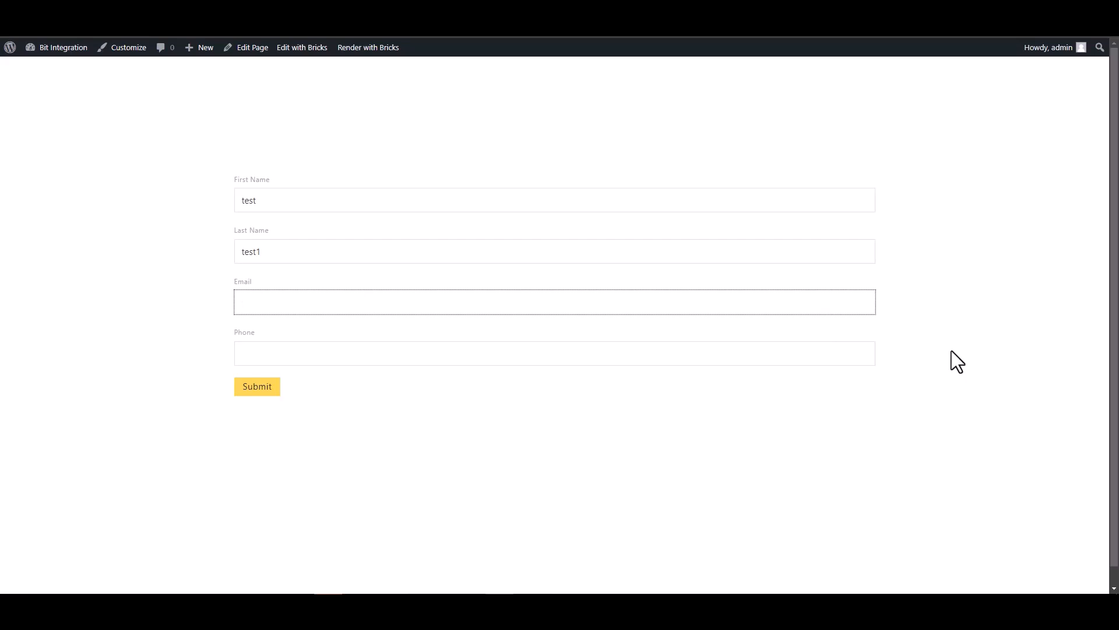
text(test@gmail.com)
click(775, 359)
text(123)
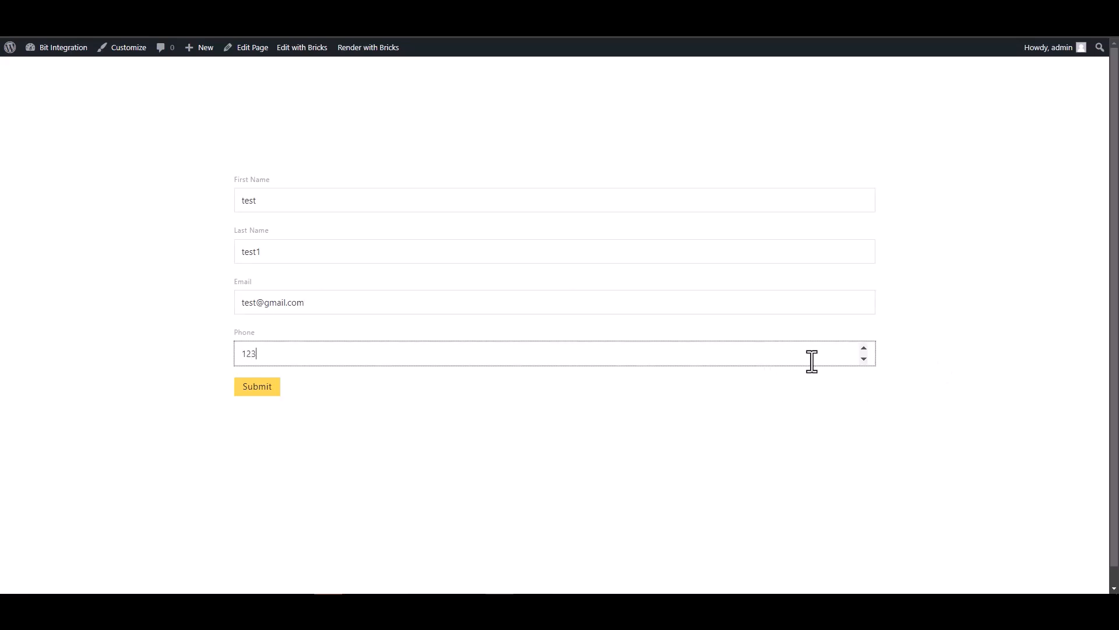
text(5456)
Submit the form and check the 'Message successfully sent' confirmation.
click(269, 387)
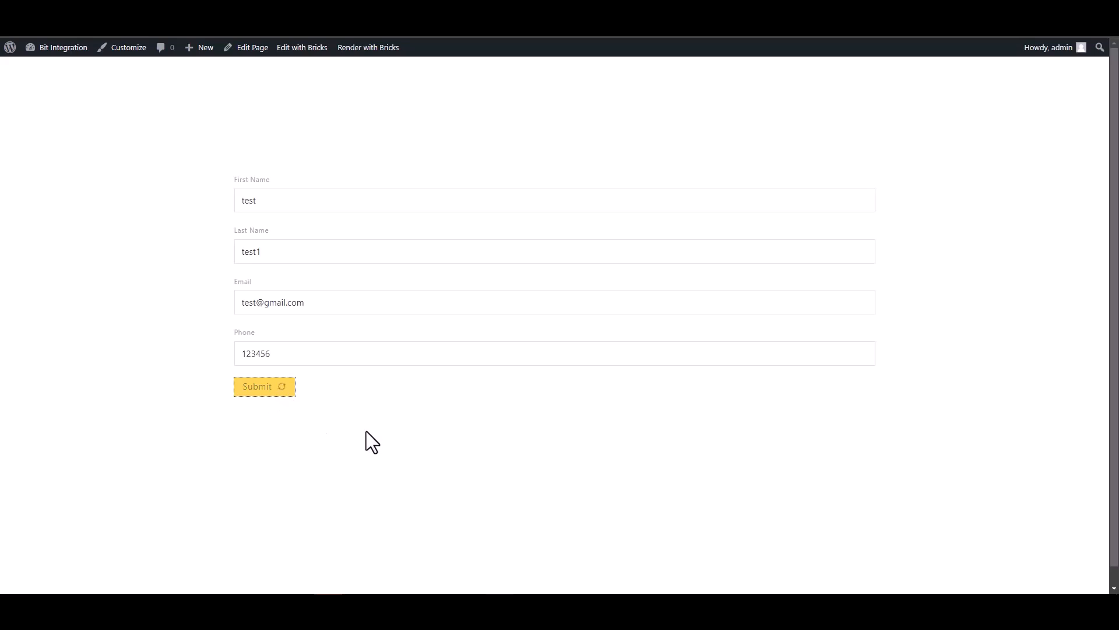
drag(308, 424, 522, 443)
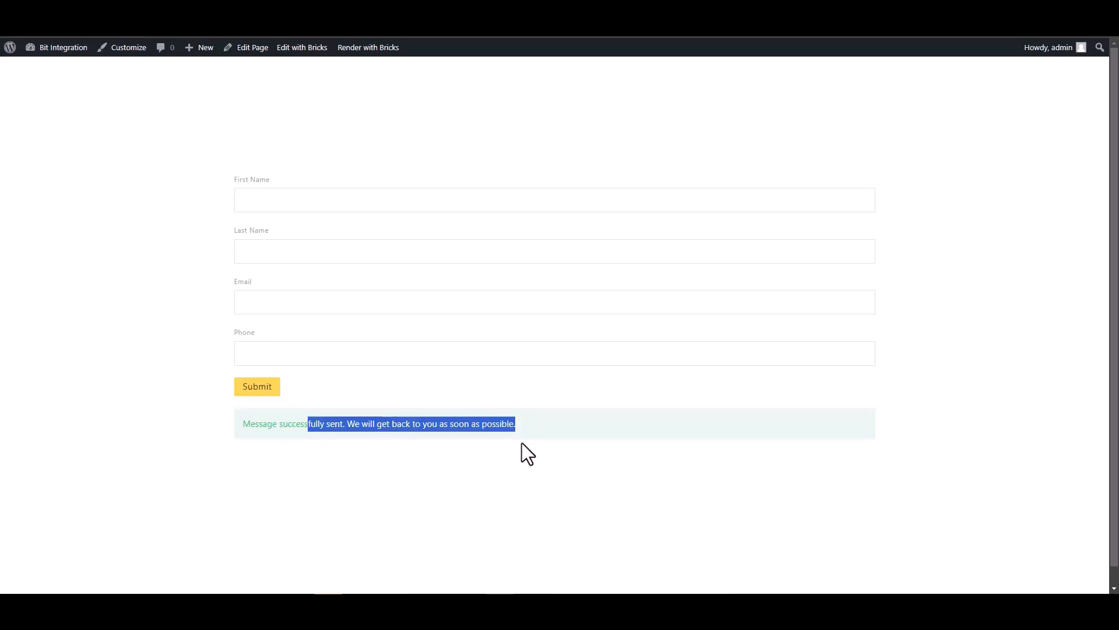
click(523, 443)
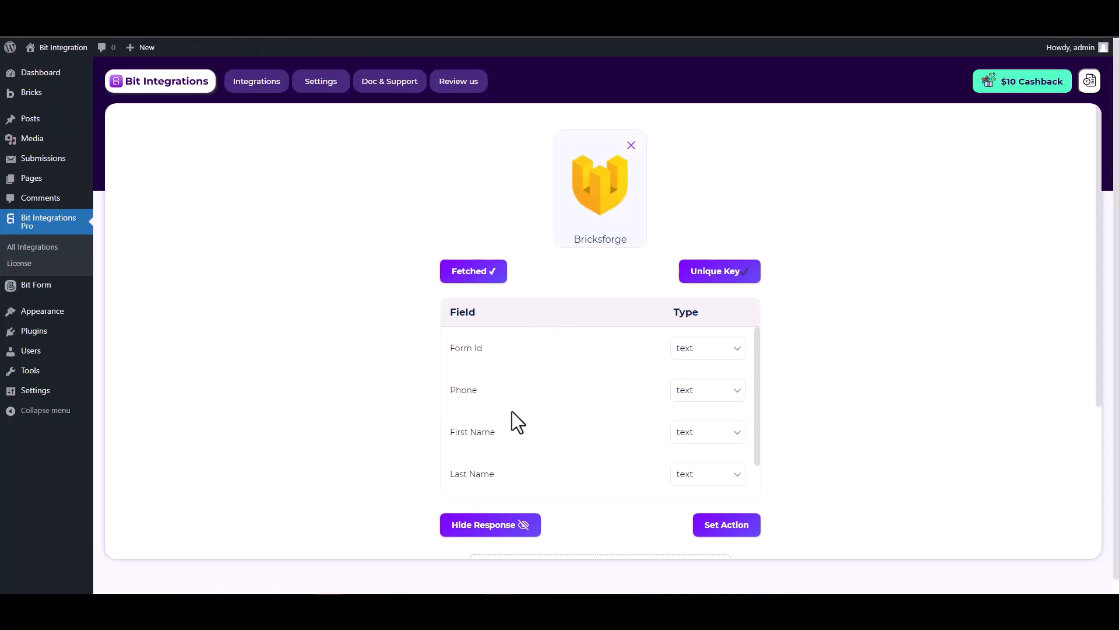
Review the fetched Bricksforge fields and pick PerfexCRM as the action via a 'perf' search.
scroll(658, 399, down, 1)
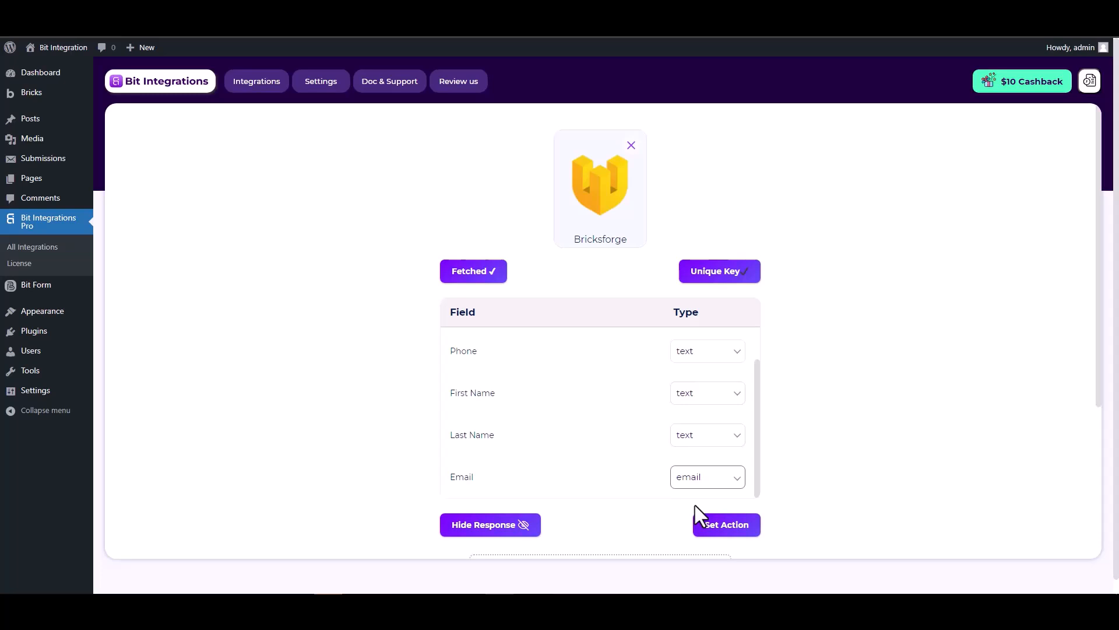
click(719, 524)
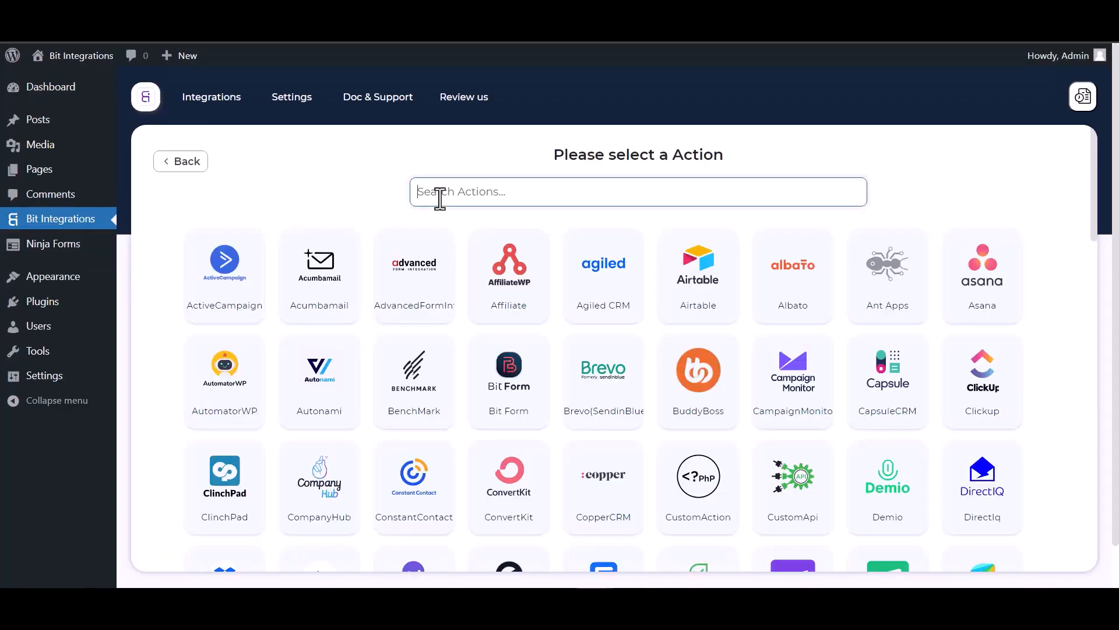
text(perf)
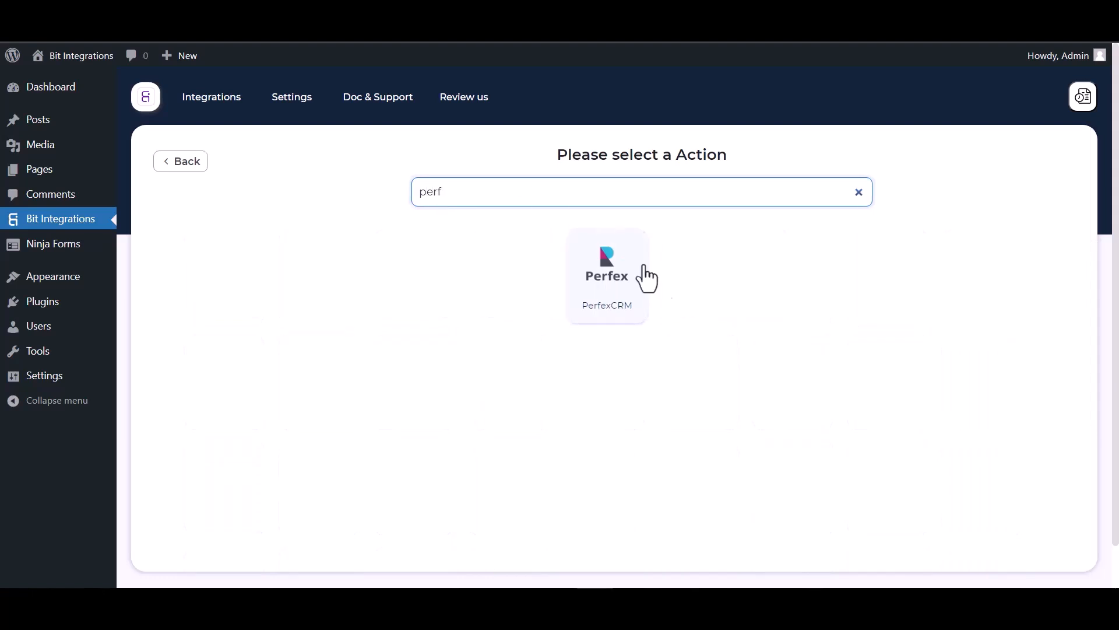
click(611, 310)
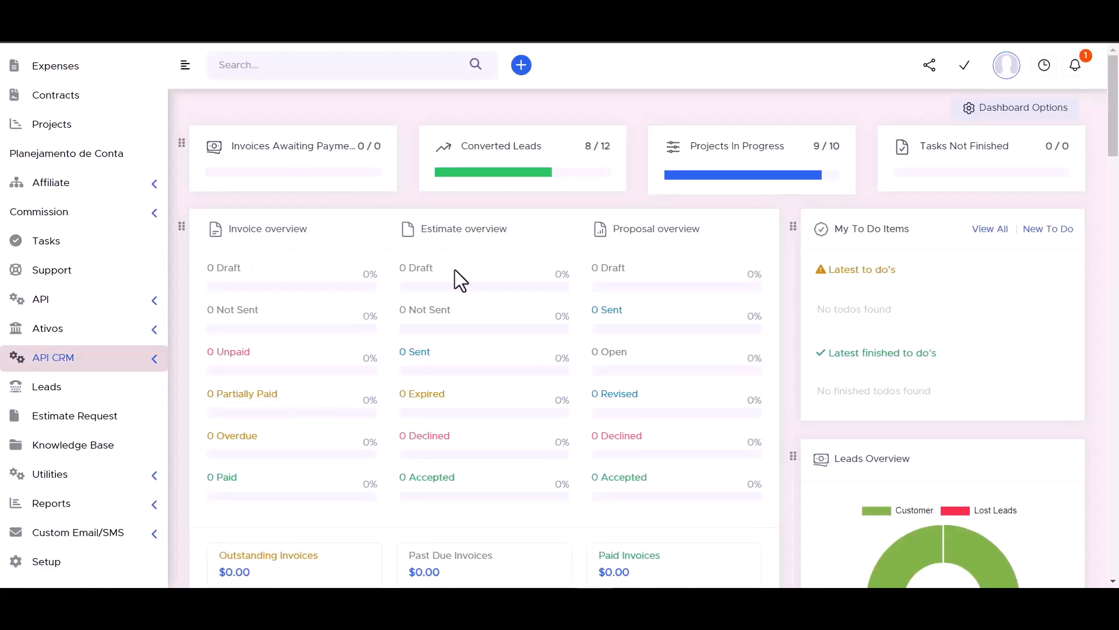
Copy the API URL from Perfex CRM's API CRM Manager into the Access API URL field.
click(150, 361)
click(88, 391)
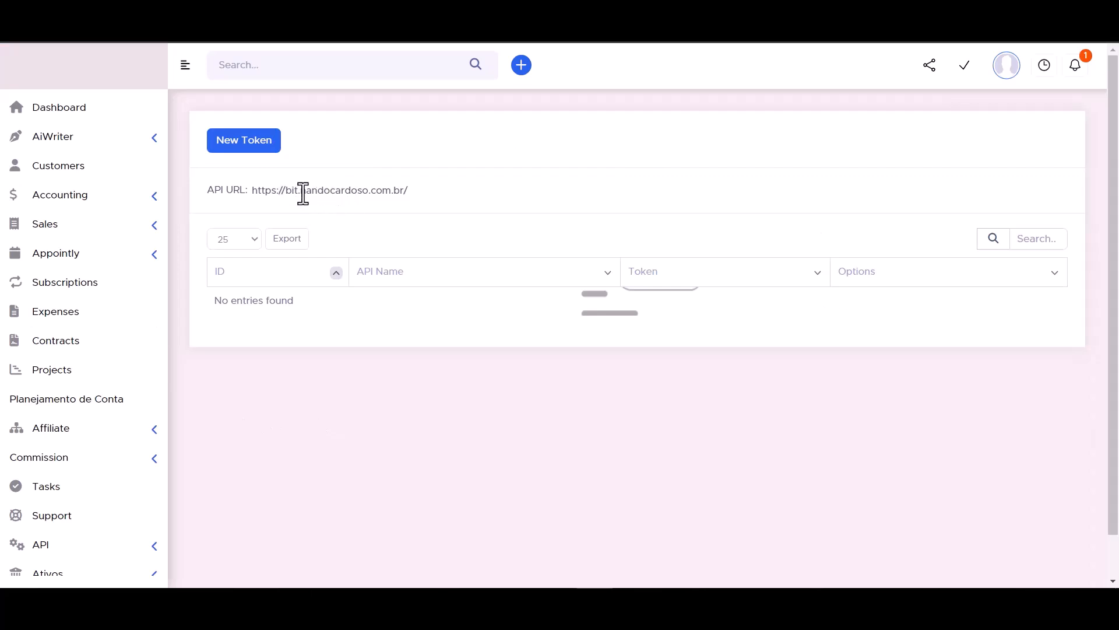
triple_click(303, 193)
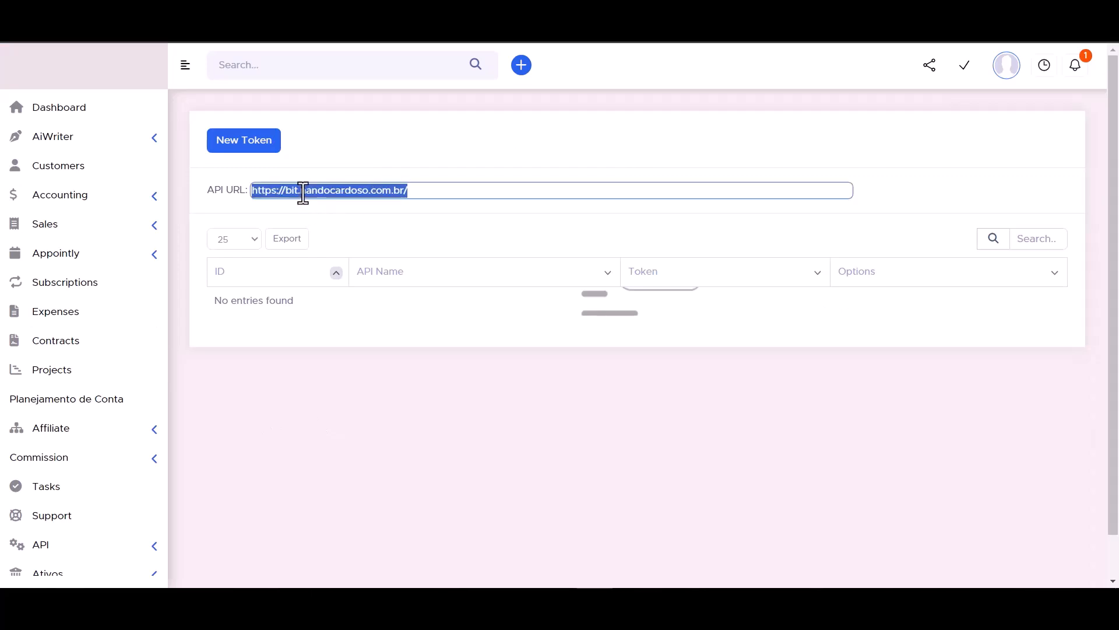
click(291, 12)
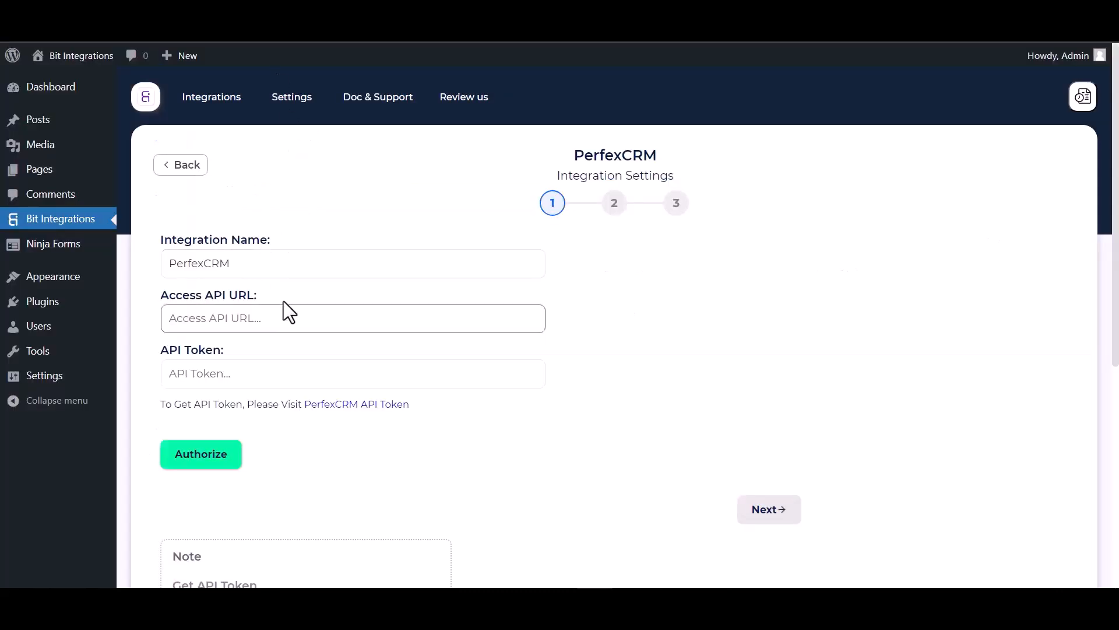
click(238, 330)
text(https://bit.nandocardoso.com.br/)
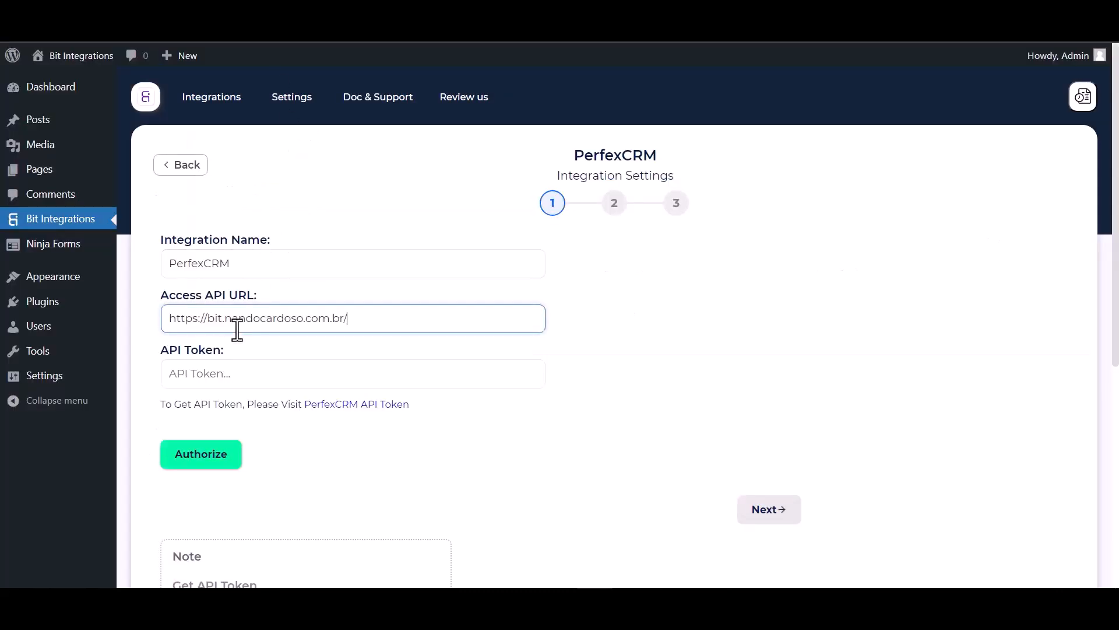
click(290, 12)
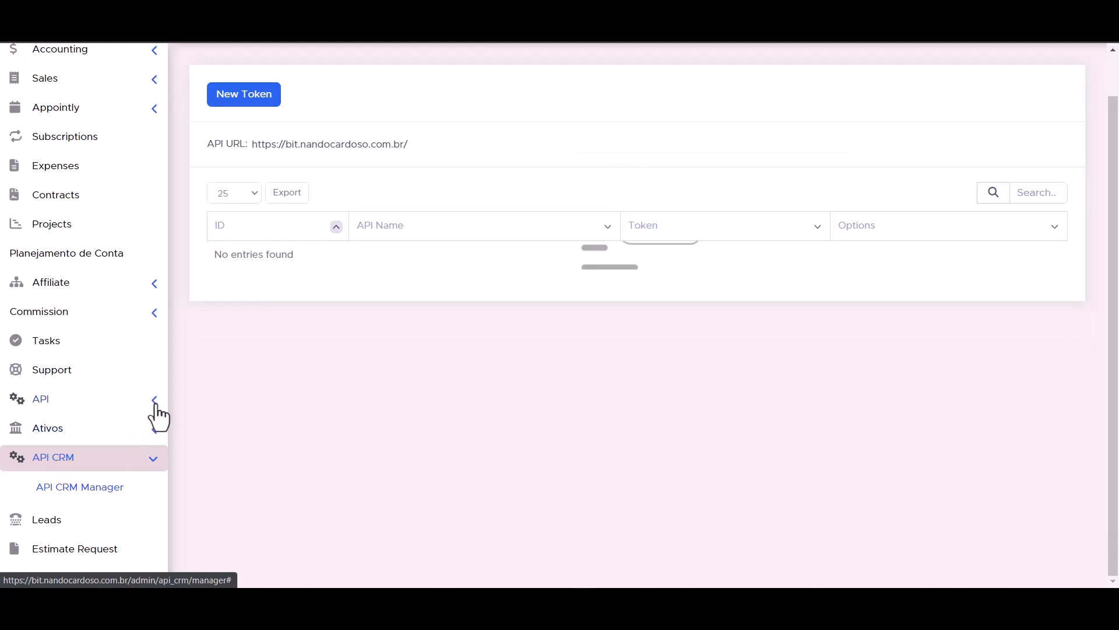
Open API Management from the API section of Perfex CRM's sidebar.
click(155, 405)
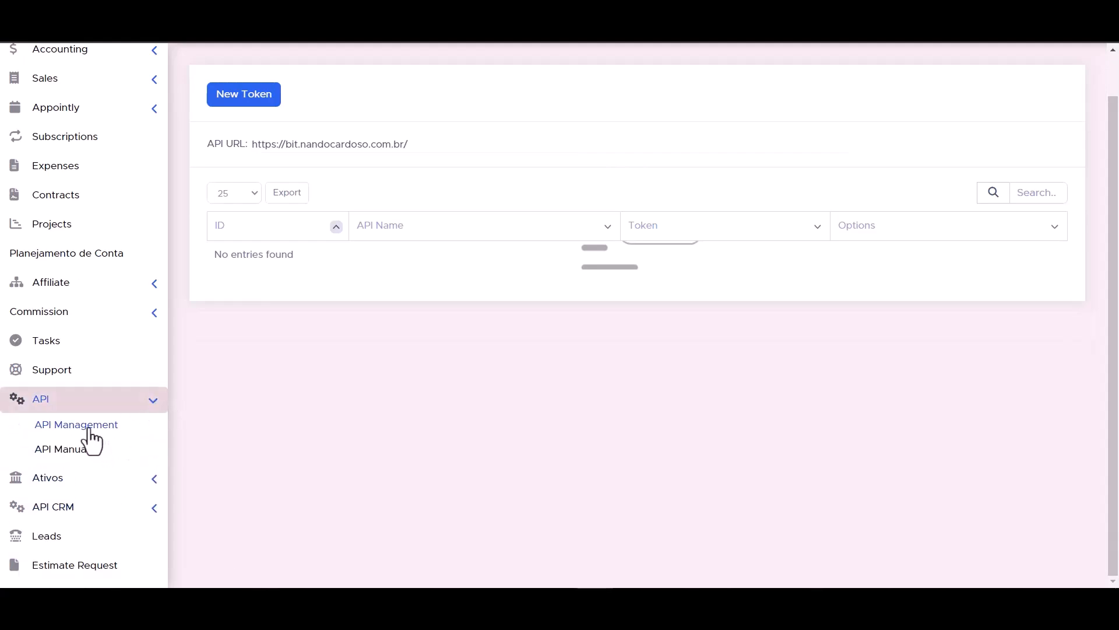
click(89, 431)
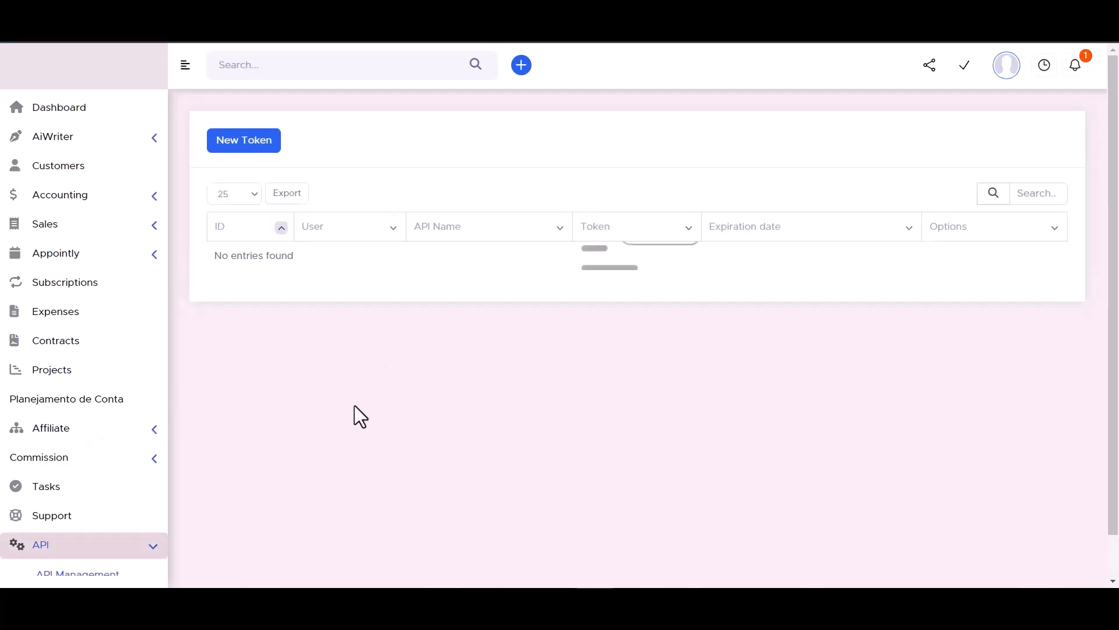
Name the new API token 'Bit Integrations'.
click(244, 146)
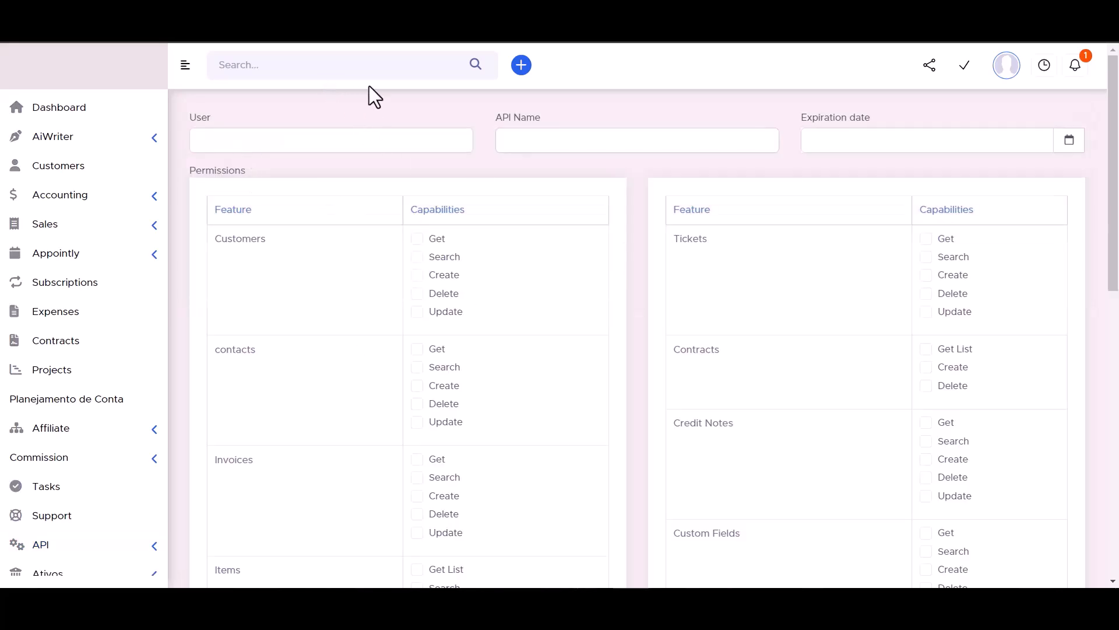
click(533, 139)
text(B)
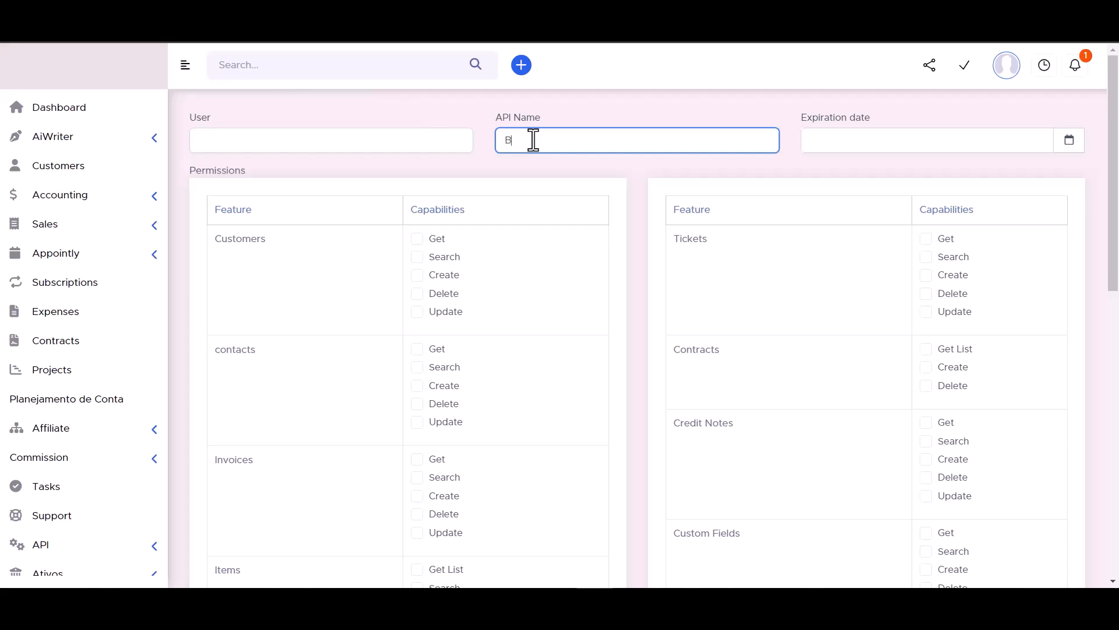
text(it Integrations)
Set the token's expiration date to the 30th using the date picker.
click(1069, 143)
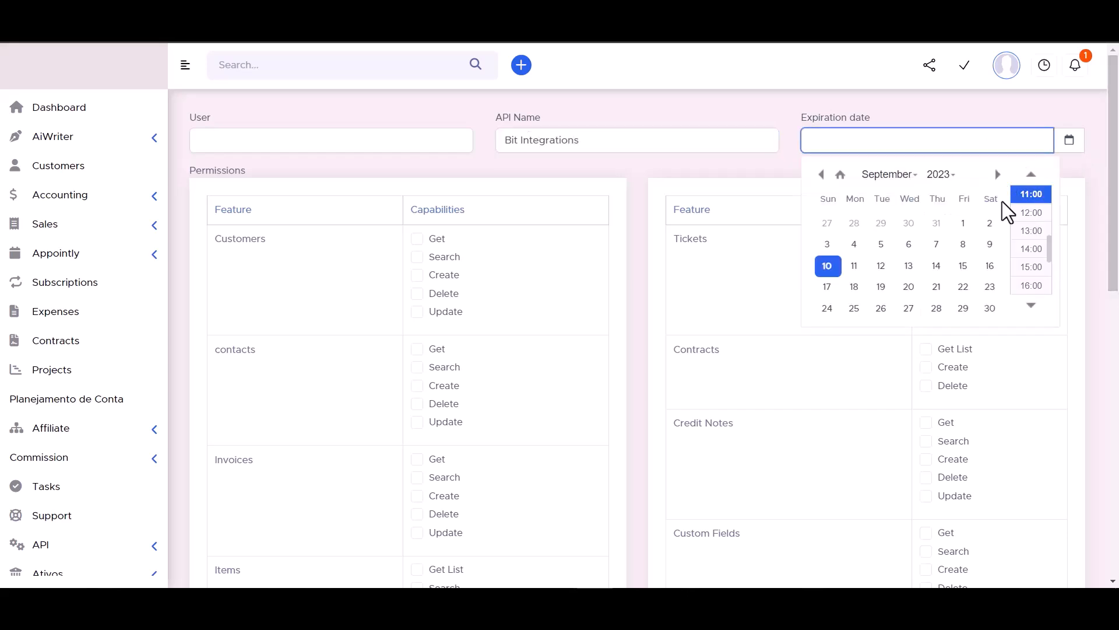
click(989, 308)
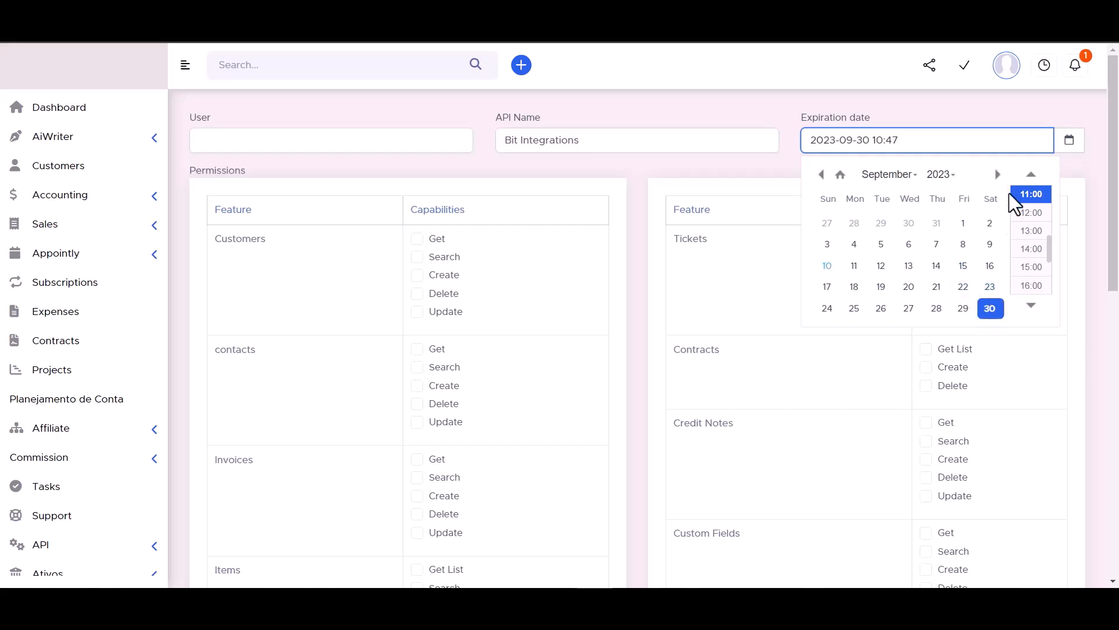
click(940, 175)
scroll(937, 242, down, 5)
click(940, 209)
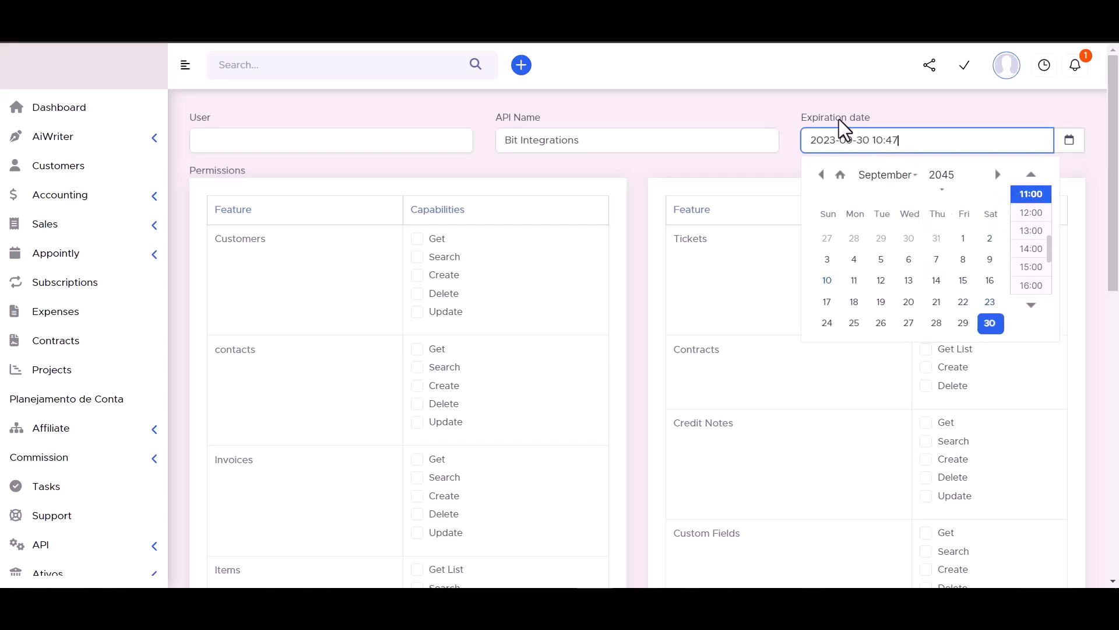
click(759, 104)
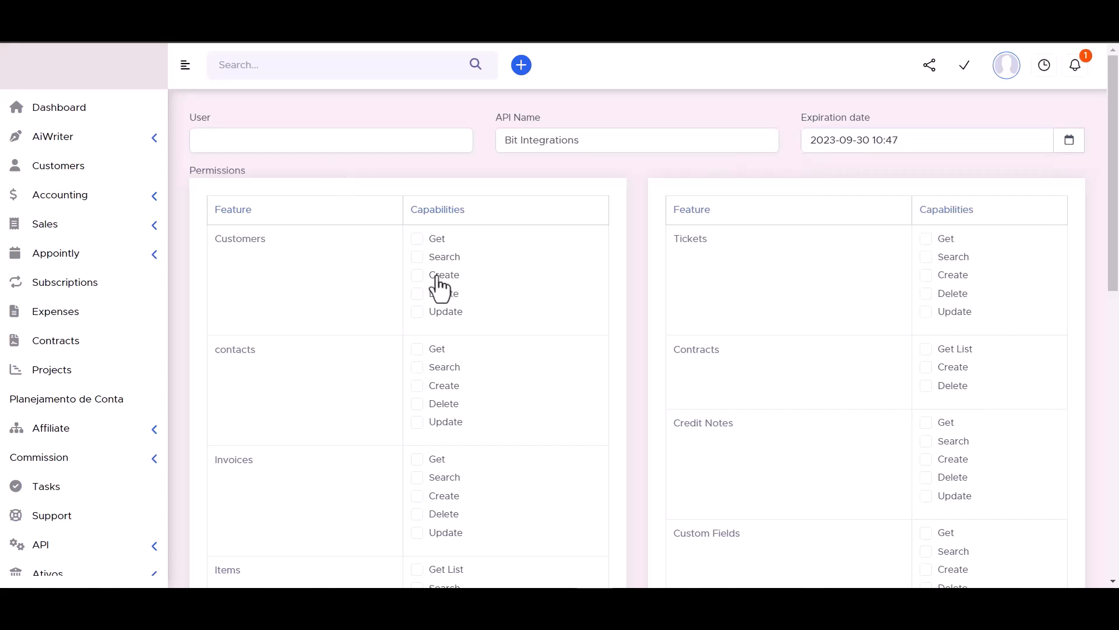
Grant all permissions for customers, contracts, tickets and contacts.
click(418, 260)
click(418, 278)
click(417, 293)
click(418, 311)
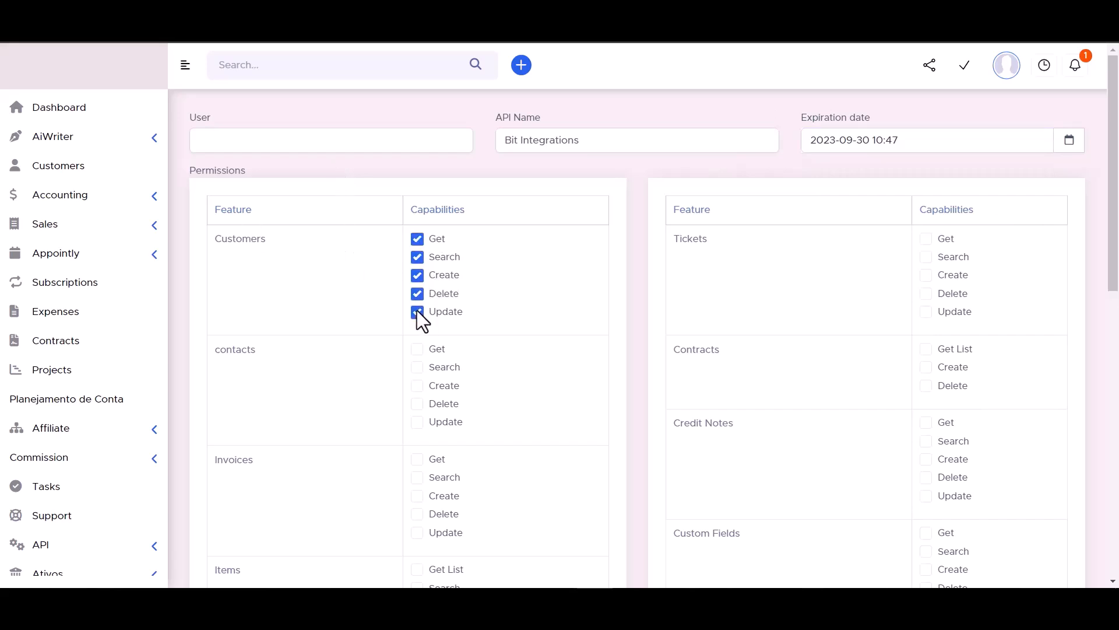
click(926, 367)
click(927, 386)
click(926, 311)
click(926, 294)
click(926, 257)
click(927, 275)
click(927, 239)
click(417, 349)
click(418, 404)
click(419, 423)
scroll(502, 320, down, 3)
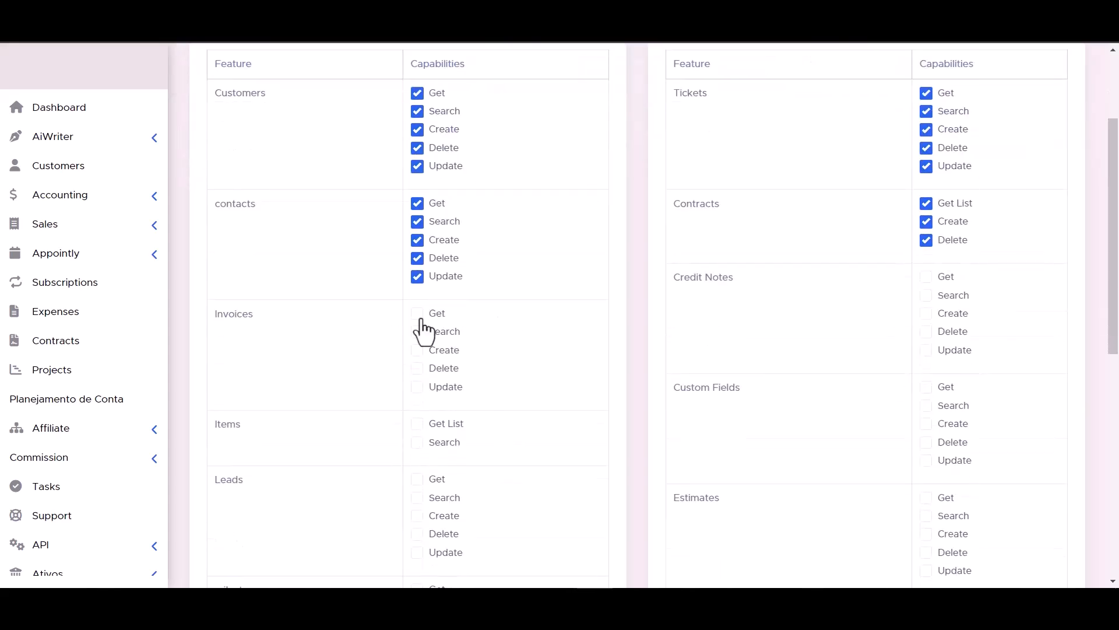
Grant all permissions for invoices, credit notes, items, custom fields, leads and estimates.
click(418, 350)
click(417, 367)
click(926, 277)
scroll(436, 314, down, 3)
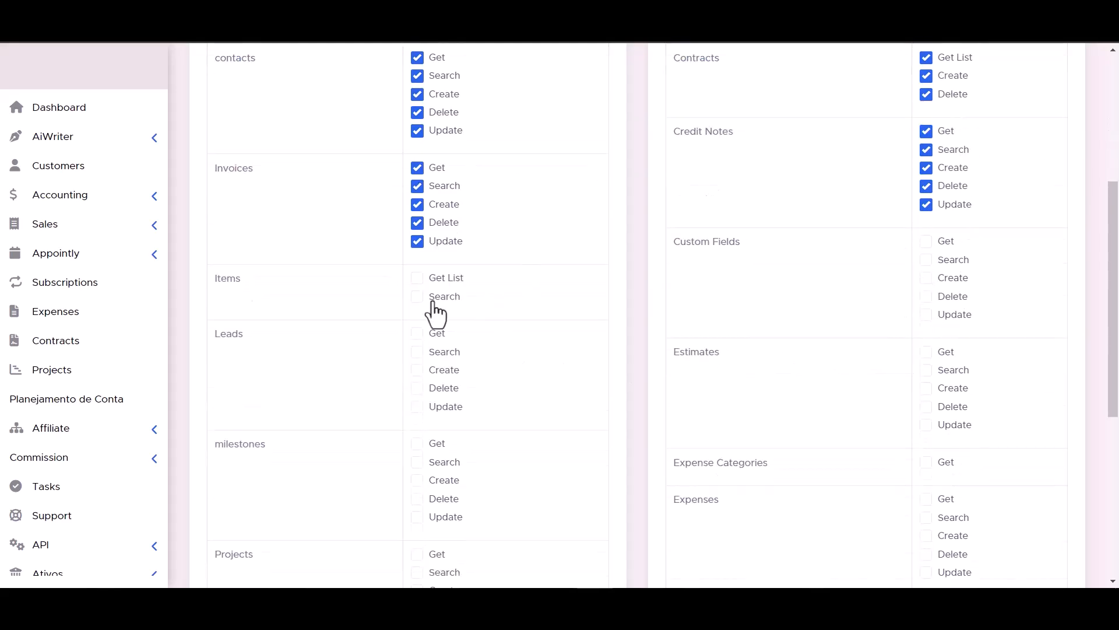
click(417, 278)
click(926, 315)
click(926, 297)
click(926, 277)
click(926, 260)
click(925, 241)
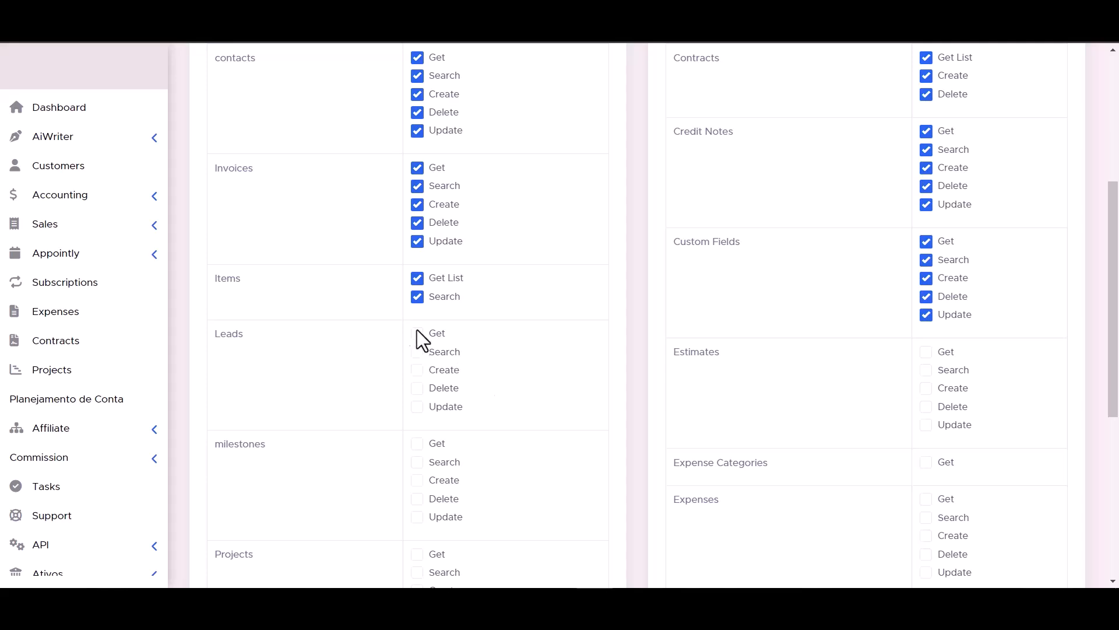
click(418, 370)
click(418, 388)
click(417, 406)
click(926, 371)
click(926, 407)
click(926, 425)
scroll(926, 428, down, 1)
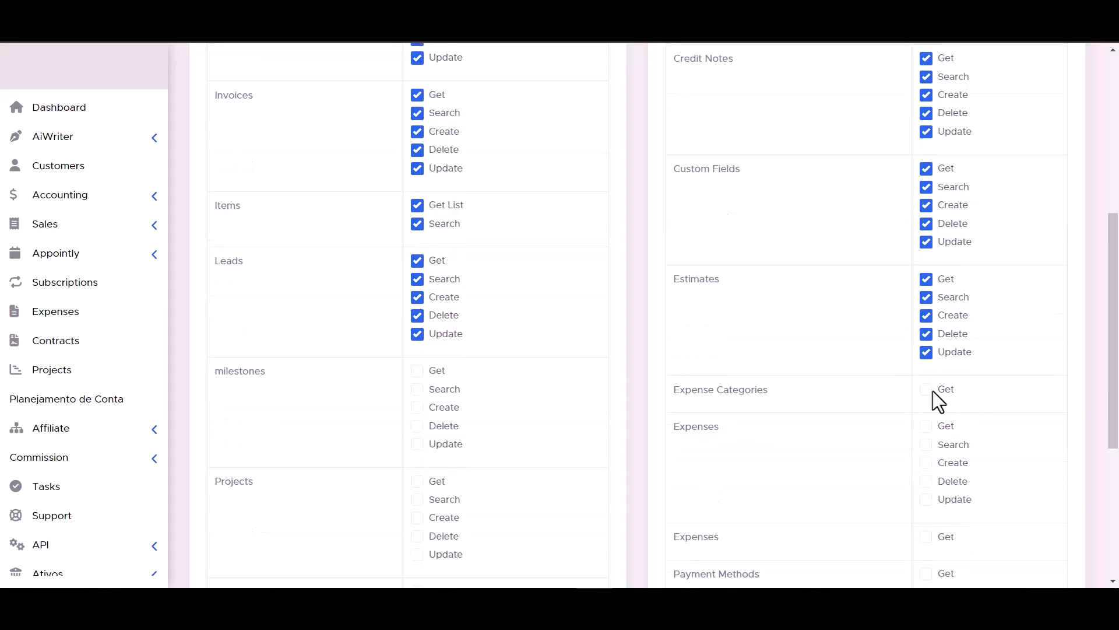
scroll(402, 391, down, 2)
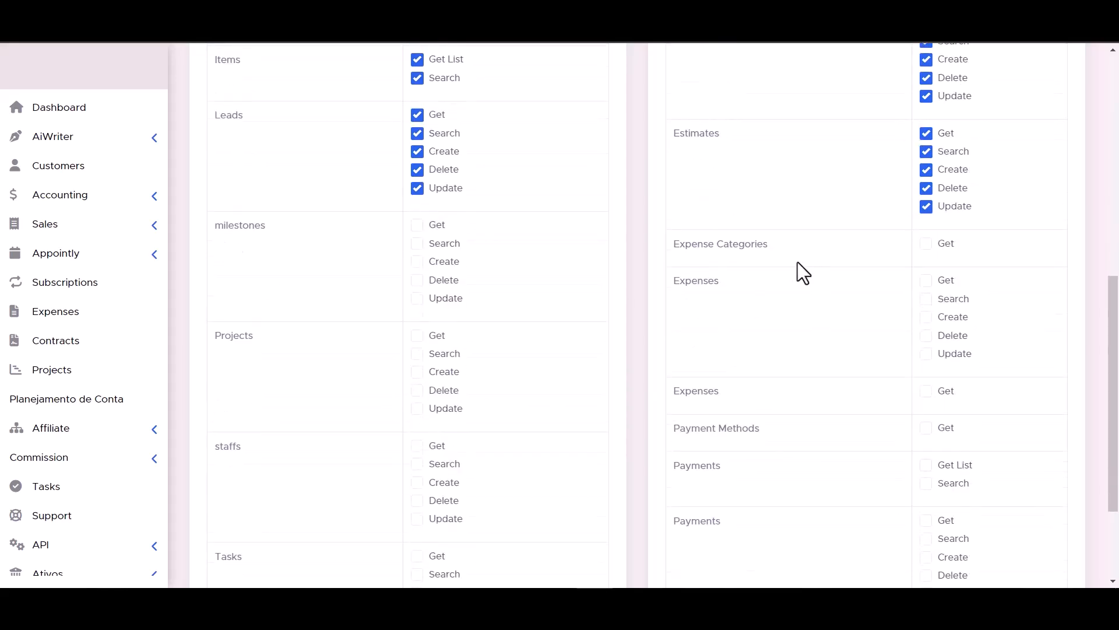
scroll(805, 262, down, 2)
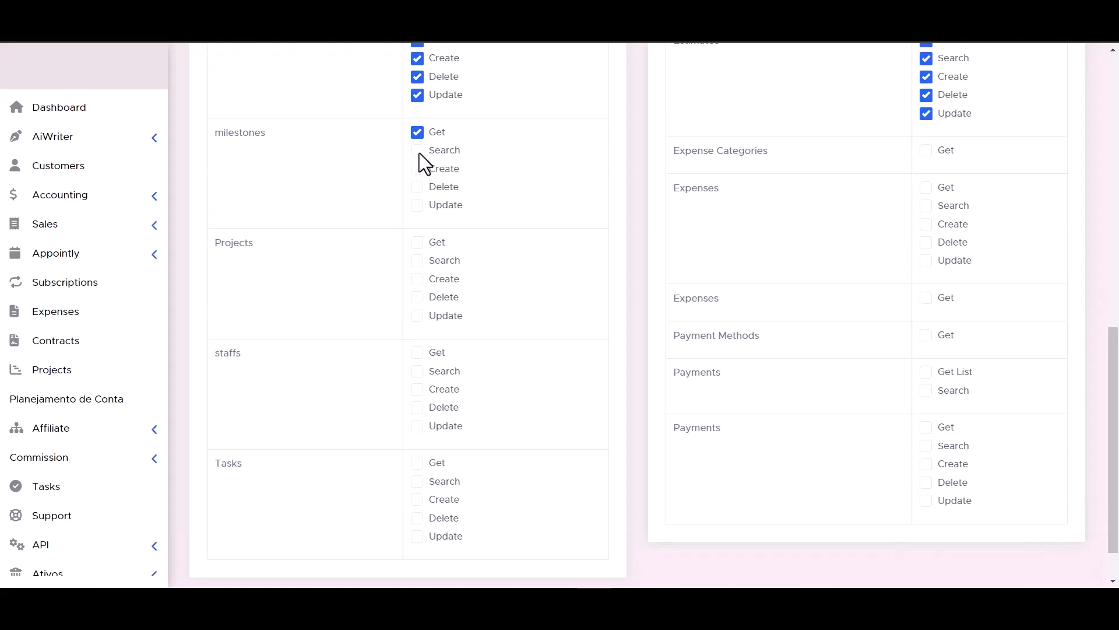
Grant all permissions for expenses, projects, staffs, tasks and payments, then submit the token.
click(925, 151)
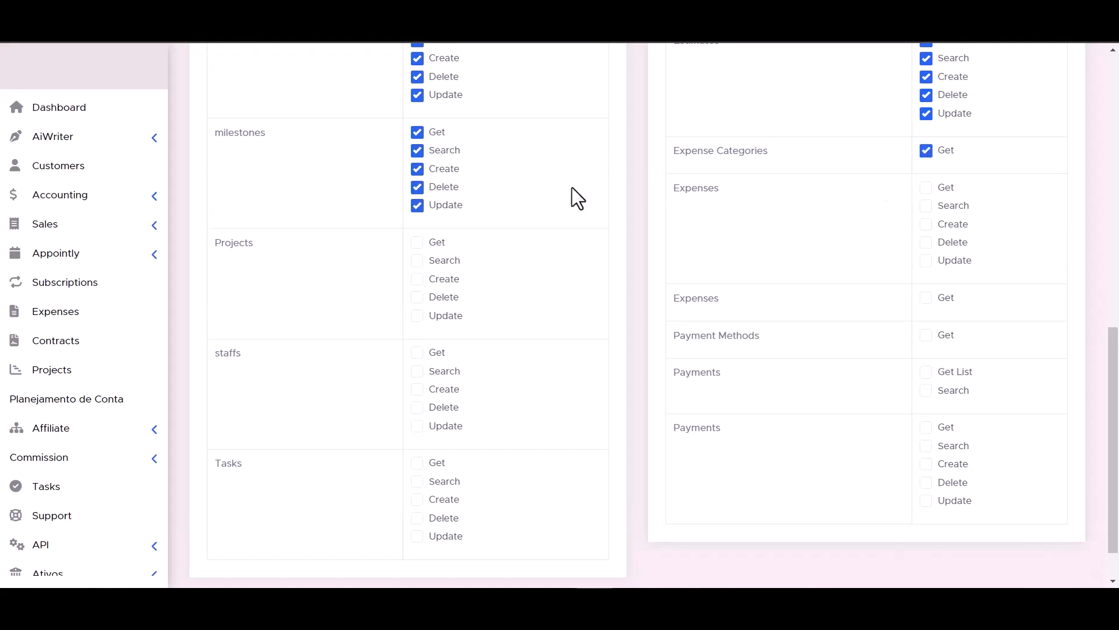
click(421, 297)
click(420, 316)
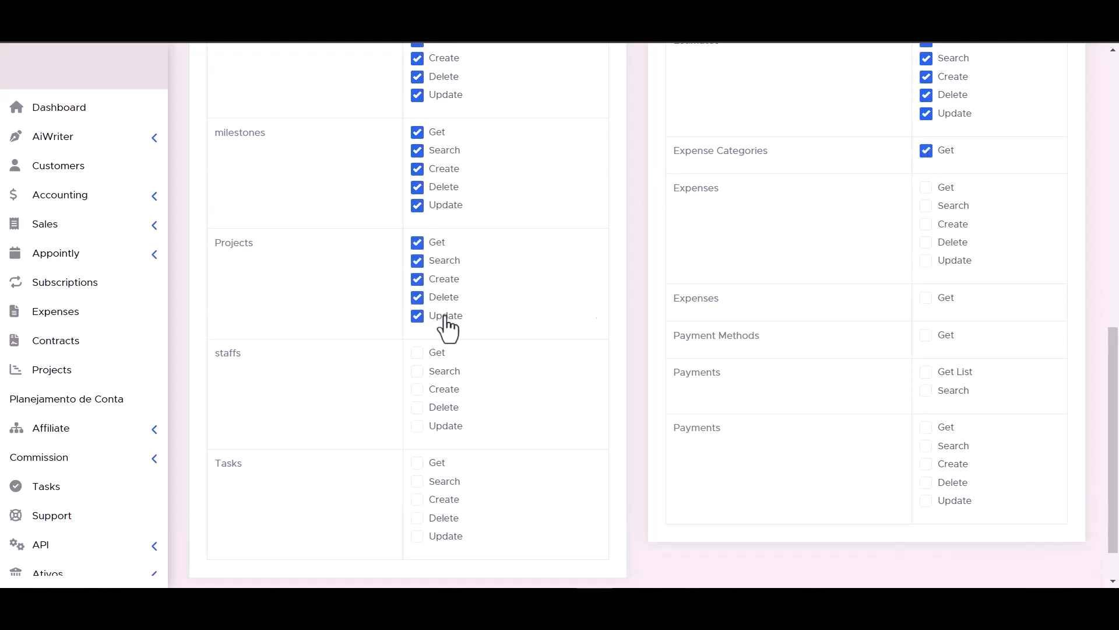
click(926, 205)
click(926, 187)
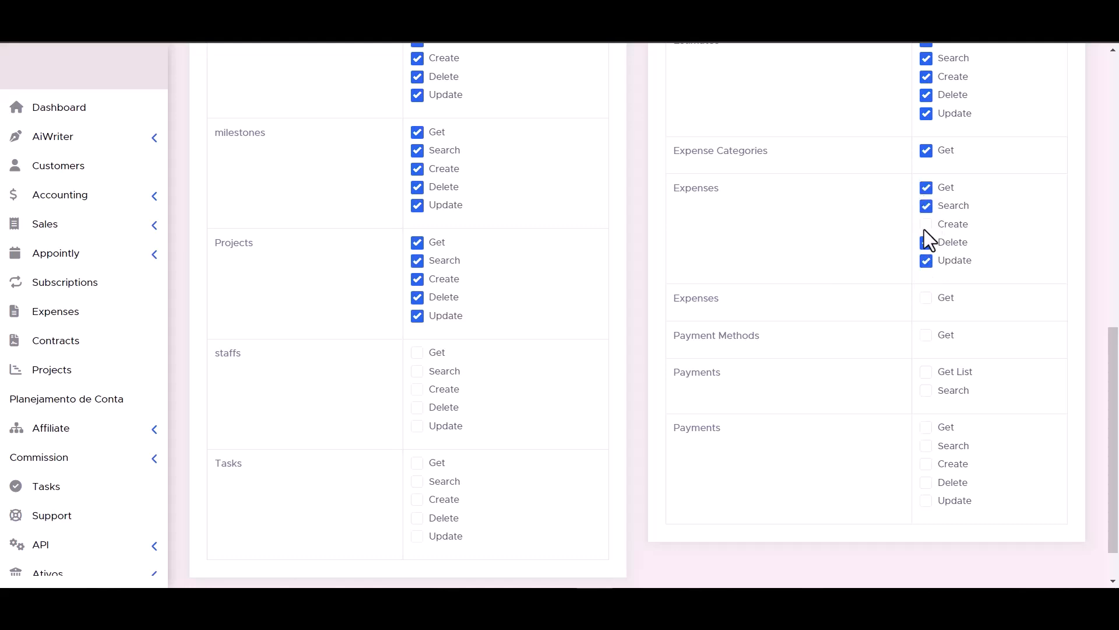
click(417, 353)
click(418, 371)
click(418, 389)
click(417, 407)
click(927, 298)
click(927, 372)
scroll(640, 393, down, 1)
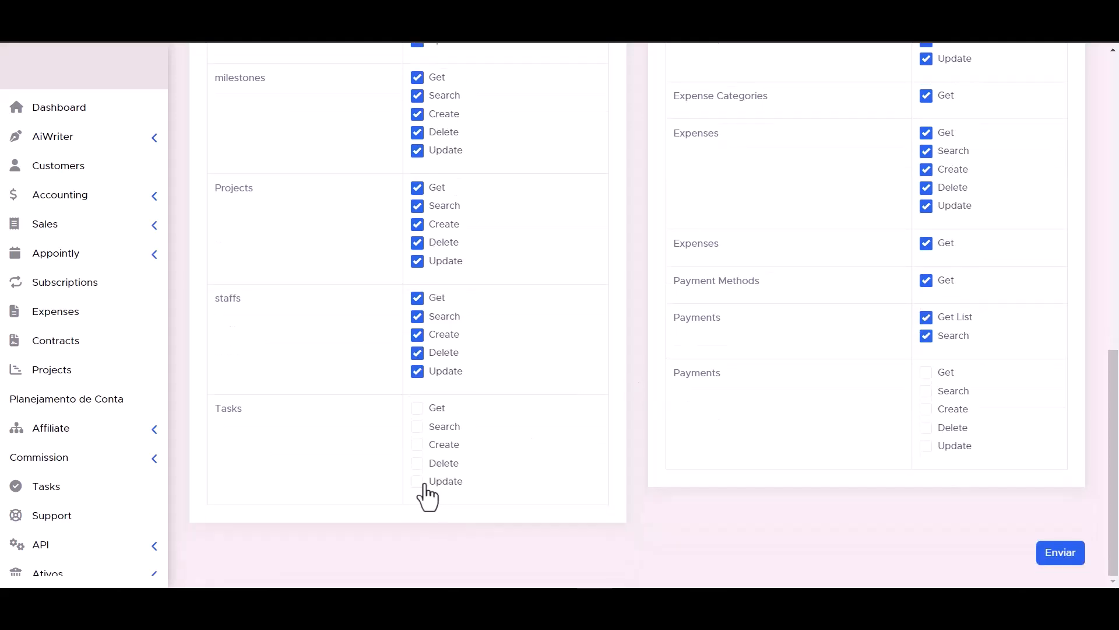
click(418, 428)
click(927, 446)
click(926, 427)
click(926, 408)
click(926, 391)
click(927, 372)
scroll(704, 464, up, 1)
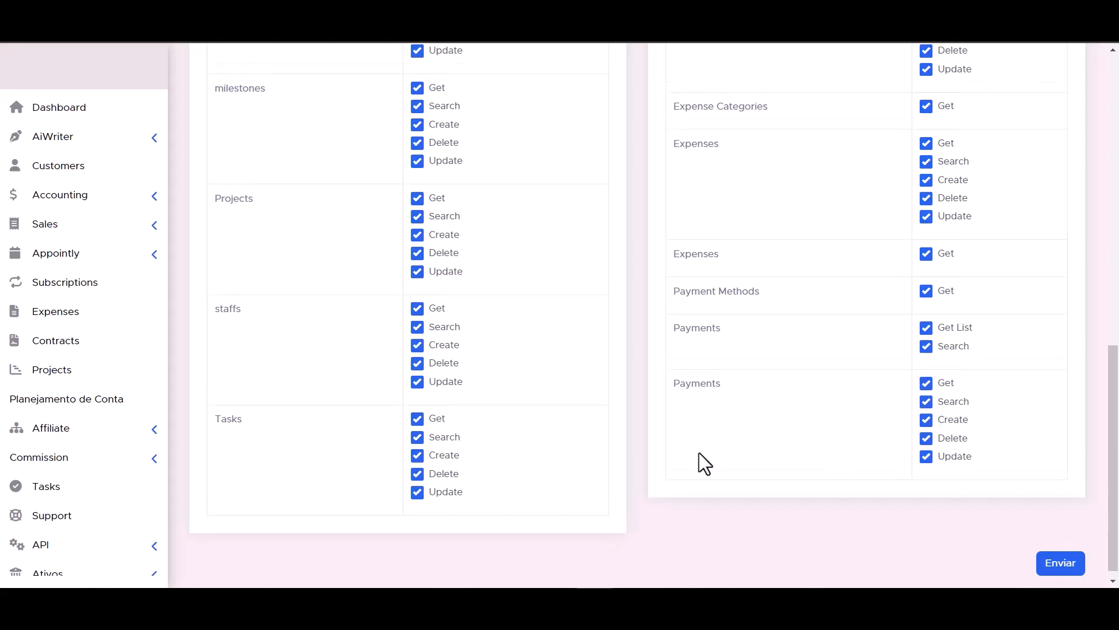
scroll(698, 452, down, 1)
click(1061, 554)
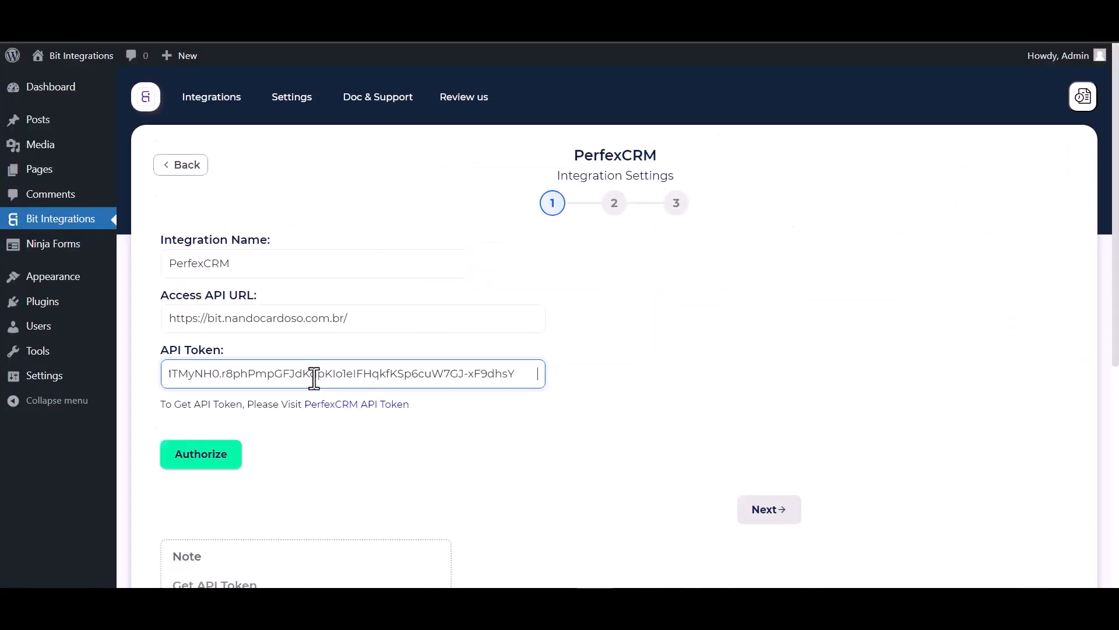
Authorize the PerfexCRM connection with the API token and continue to step 2.
click(195, 461)
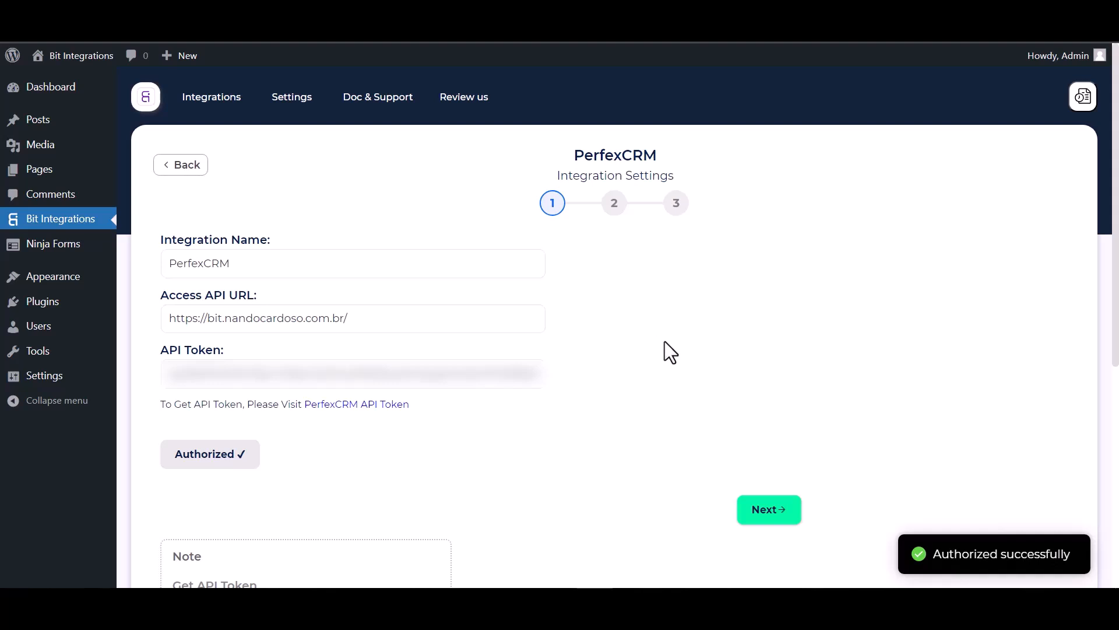
scroll(665, 341, down, 2)
scroll(729, 443, up, 2)
click(770, 509)
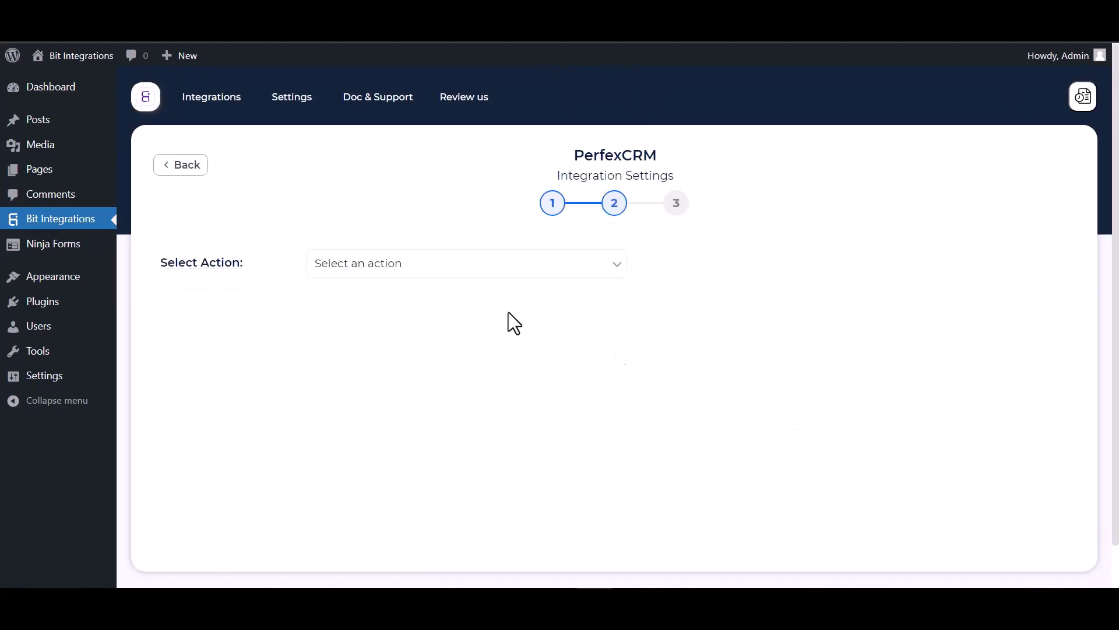
Choose the create-contact action with Bit Integrations as the customer.
click(441, 266)
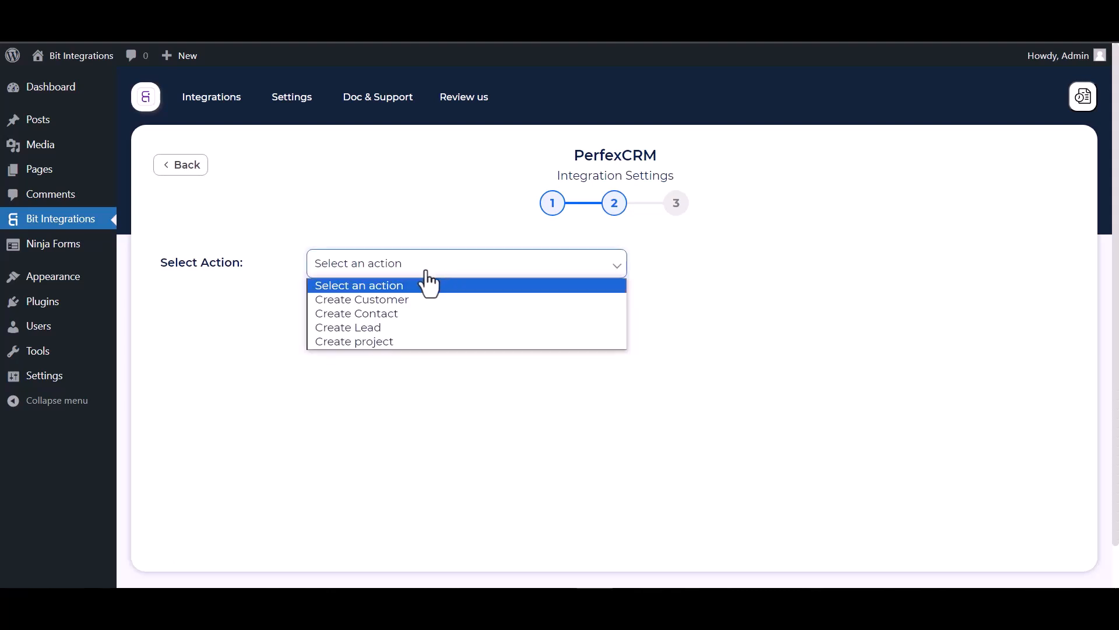
click(384, 318)
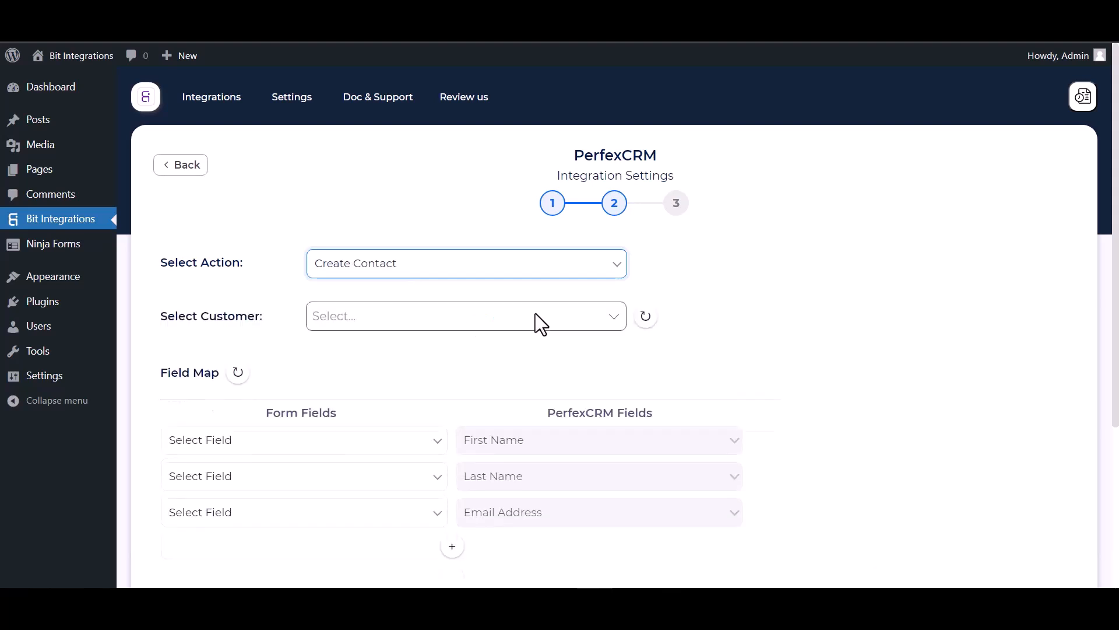
scroll(536, 313, down, 1)
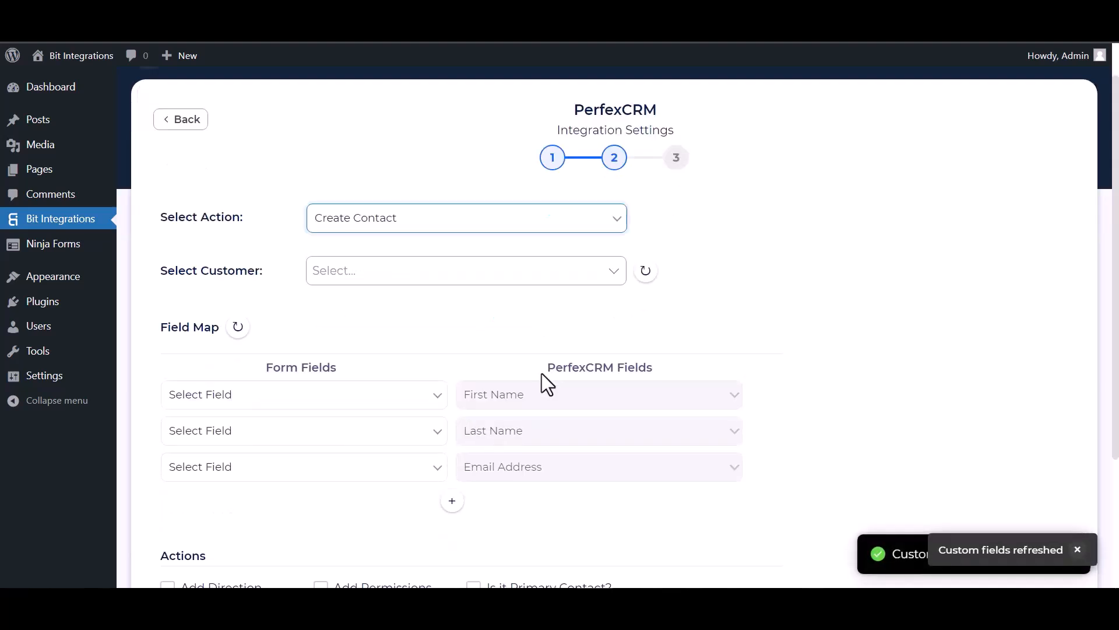
click(373, 273)
click(362, 303)
Map First Name, Last Name, Email and Phone form fields to the matching PerfexCRM contact fields.
scroll(435, 290, down, 3)
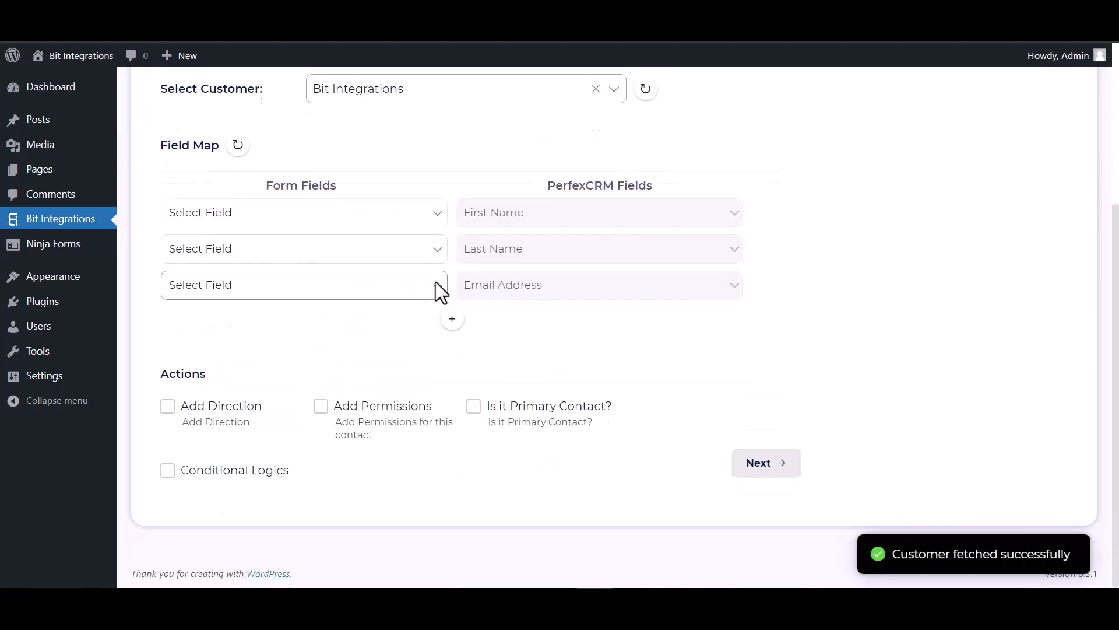
click(321, 218)
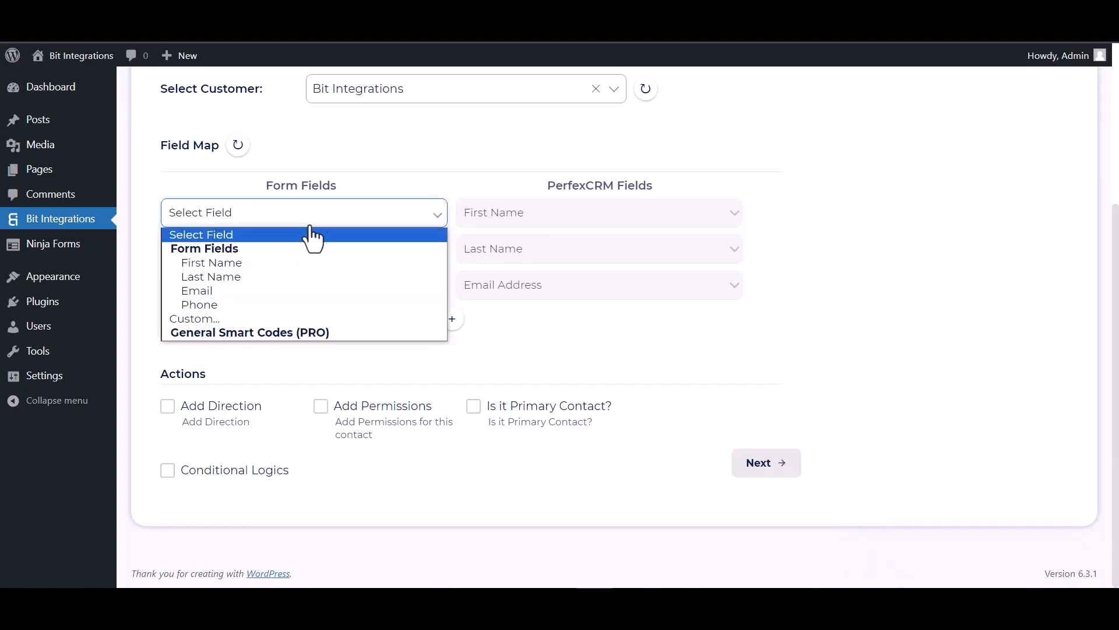
click(250, 263)
click(317, 259)
click(243, 315)
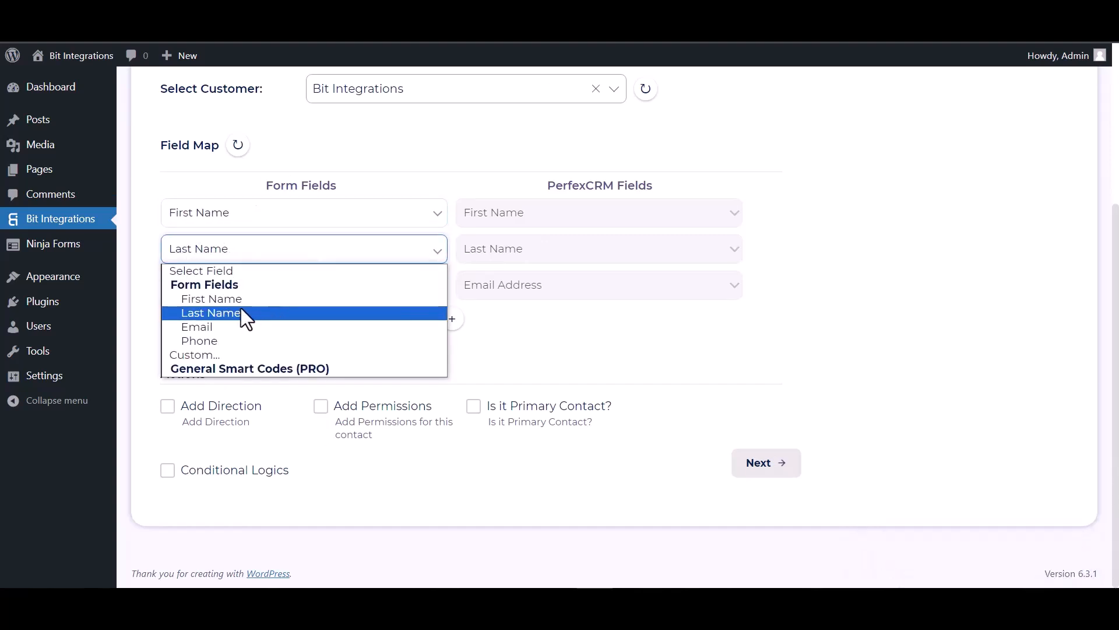
click(254, 291)
click(267, 364)
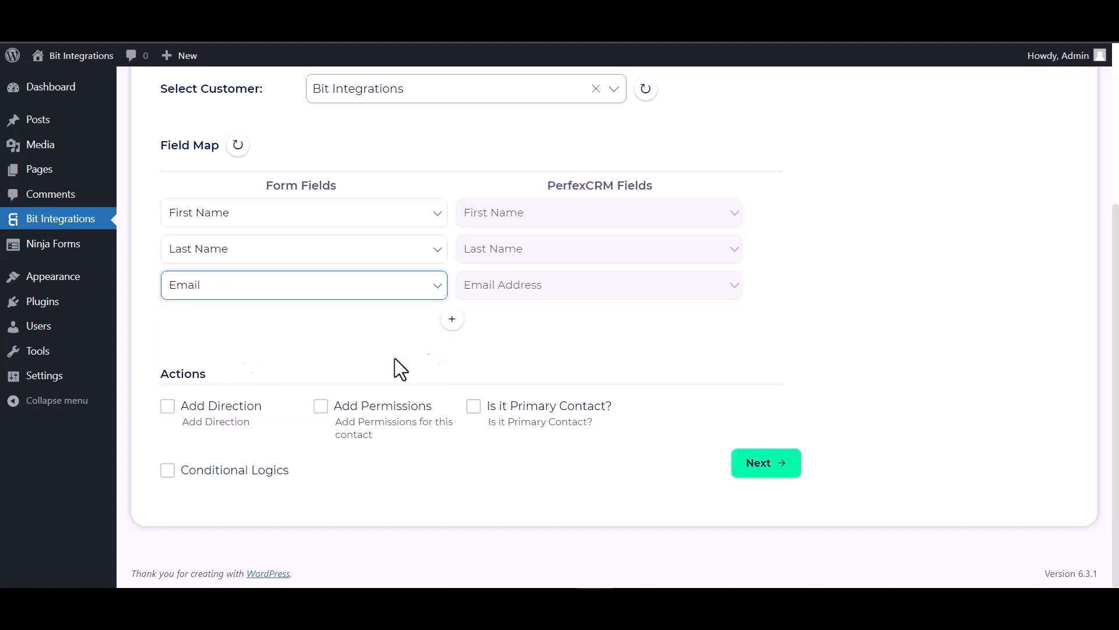
click(452, 320)
click(489, 333)
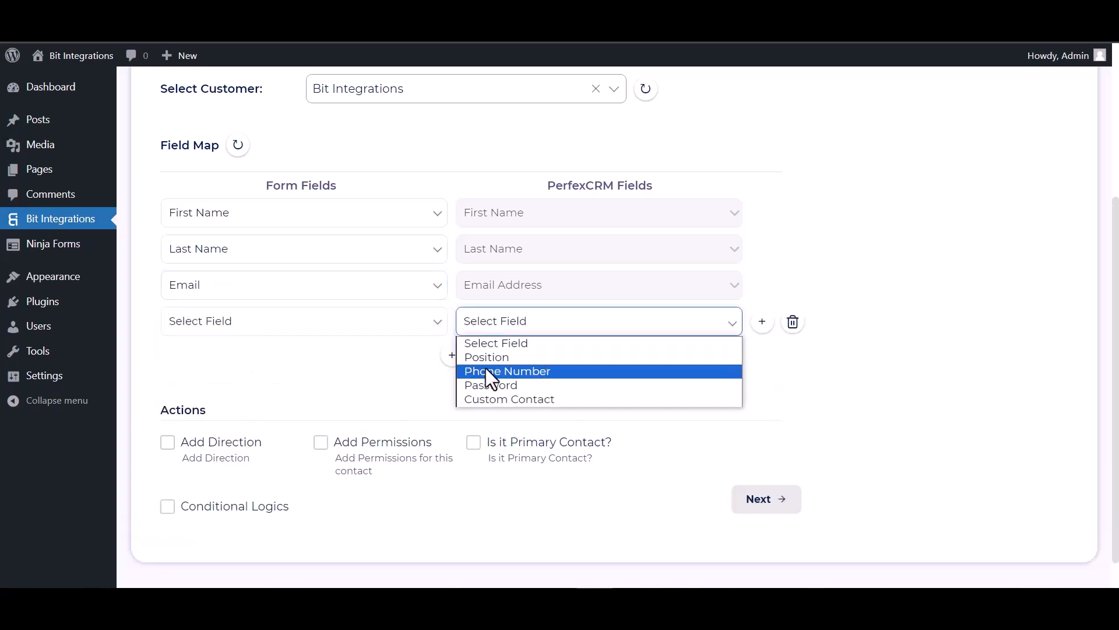
click(485, 368)
click(365, 326)
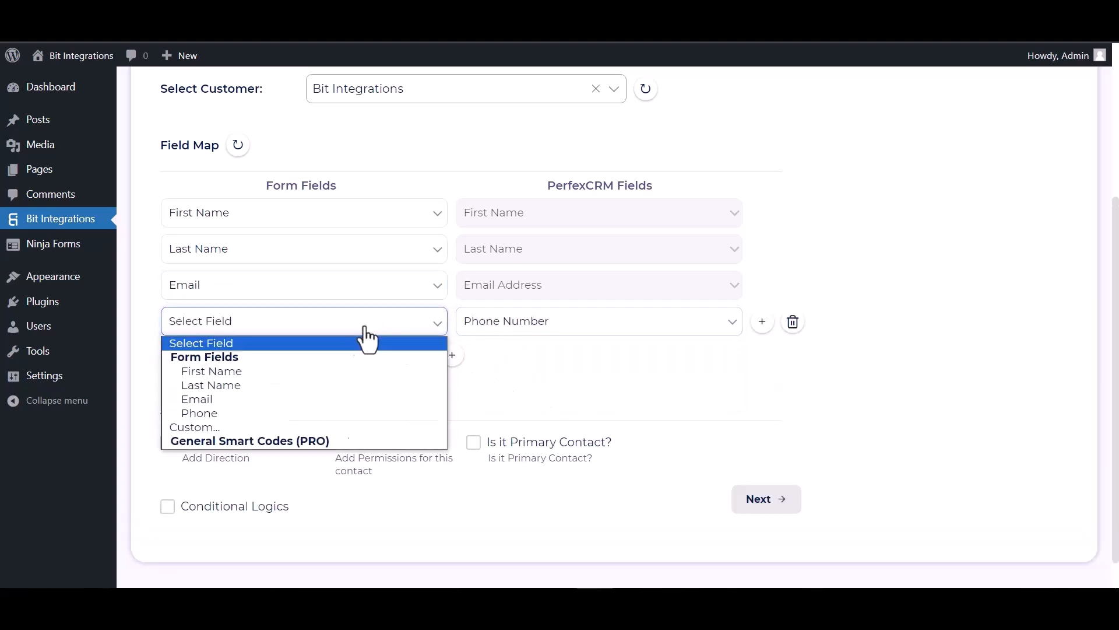
click(221, 412)
Leave conditional logic off and proceed to the final integration step.
scroll(350, 338, down, 1)
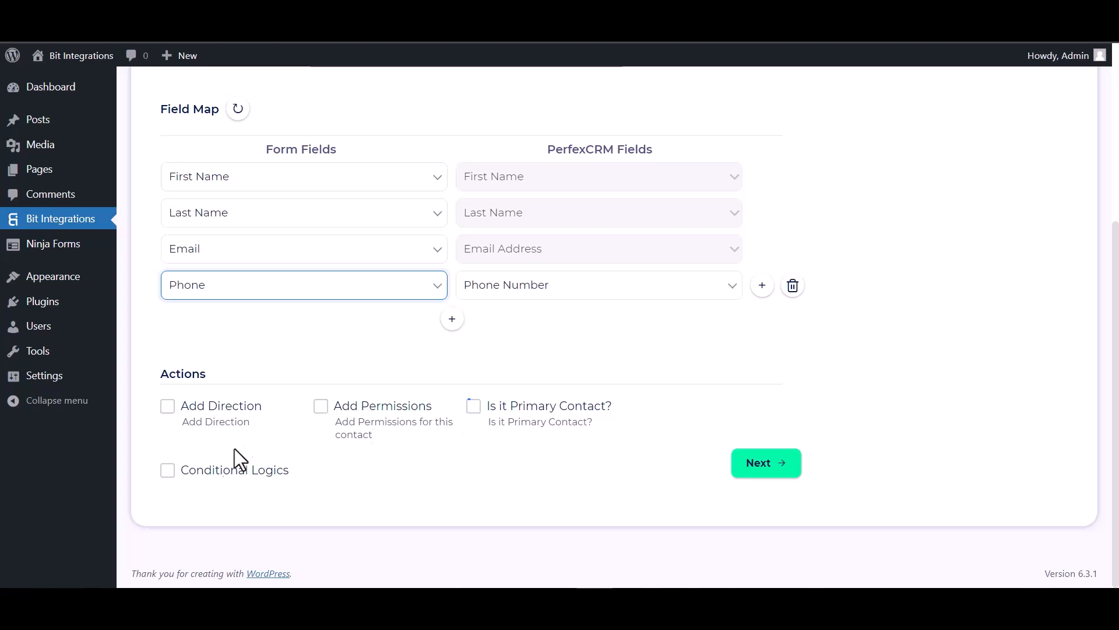
click(167, 470)
scroll(387, 412, down, 2)
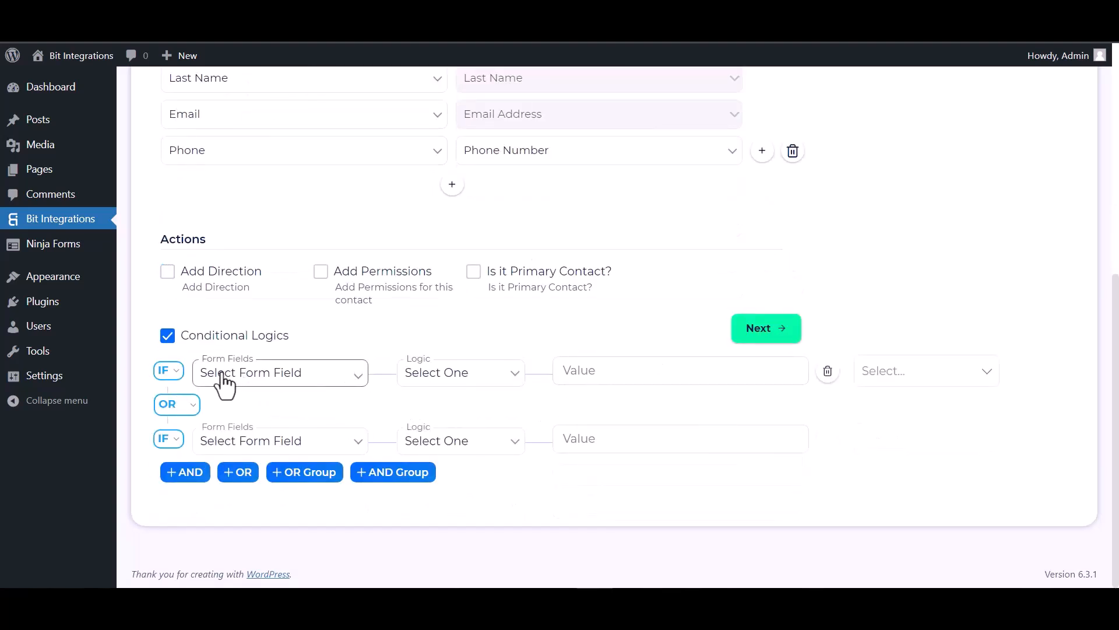
click(172, 340)
click(777, 472)
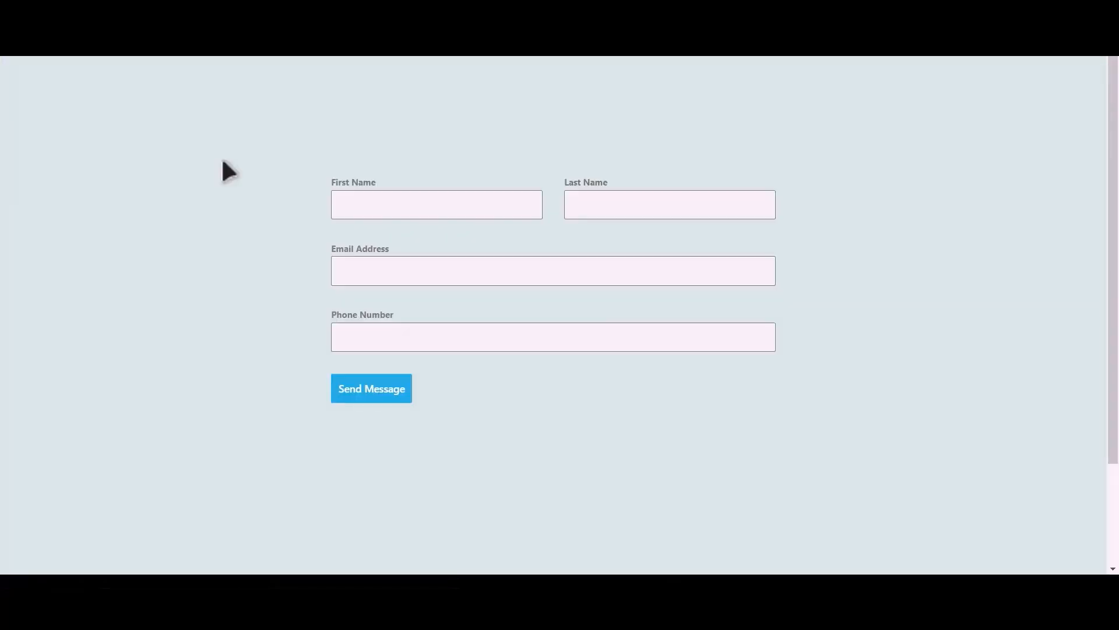
Fill the form with name 'Bit Integrations', an e-mail and a phone number, and send it.
text(Bit)
key(Tab)
text(Integrations)
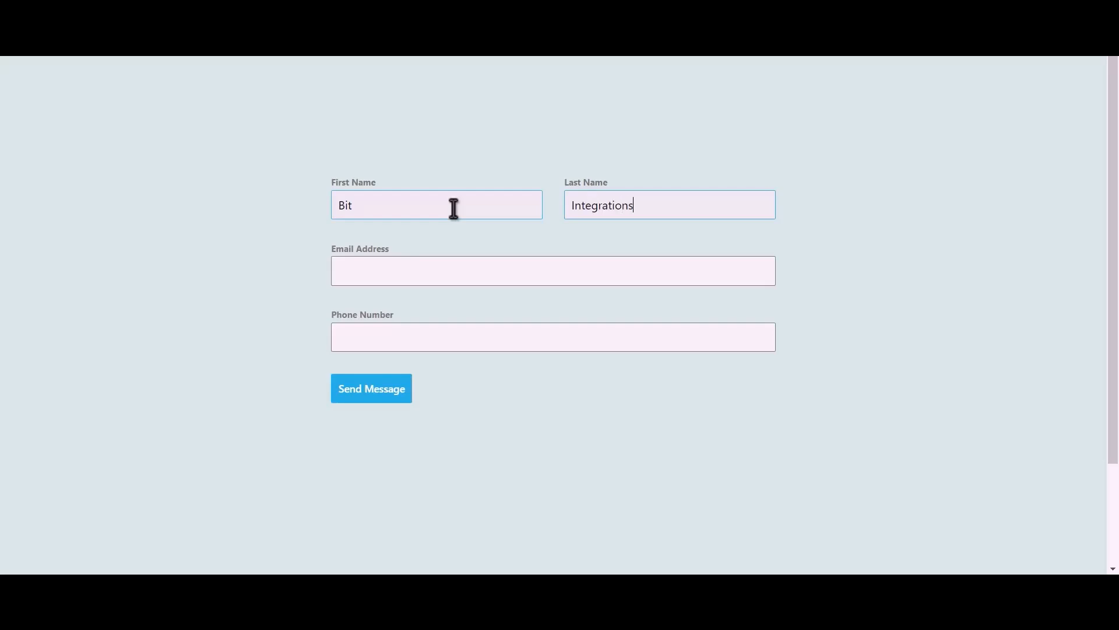
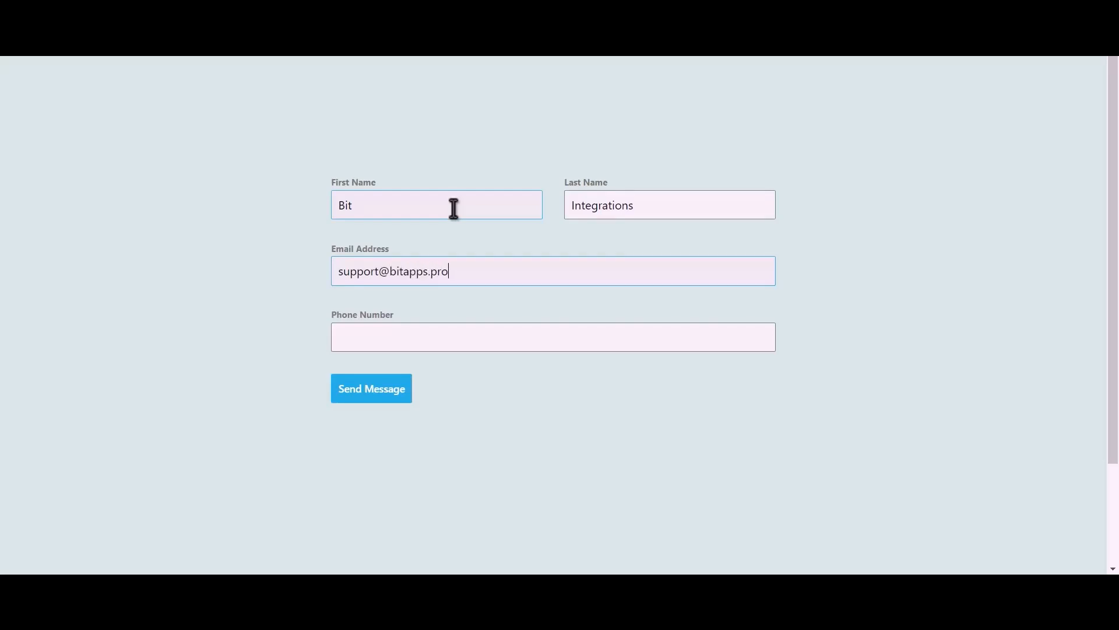
text(444555666)
click(382, 391)
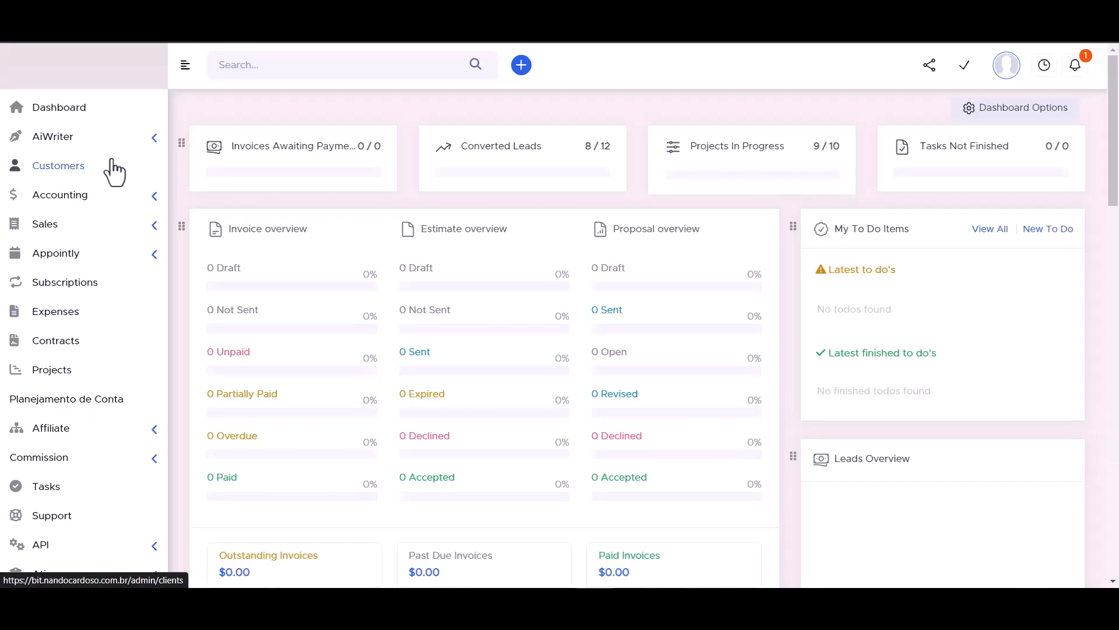
Go to the Bit Integrations customer (#17) in PerfexCRM and show its contacts list.
click(112, 165)
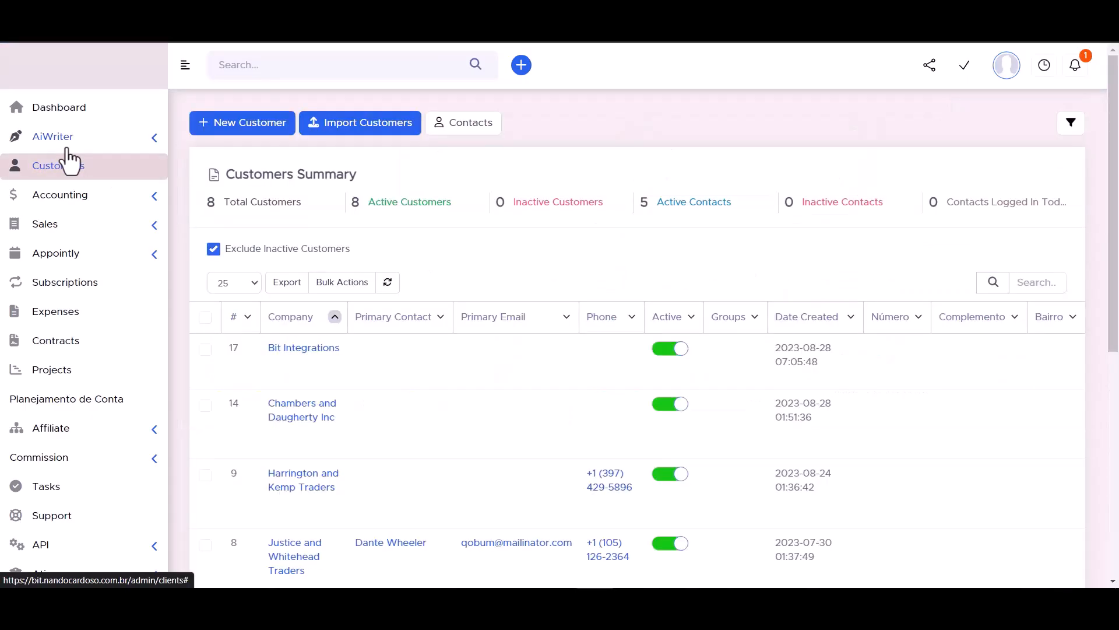
mouse_move(288, 357)
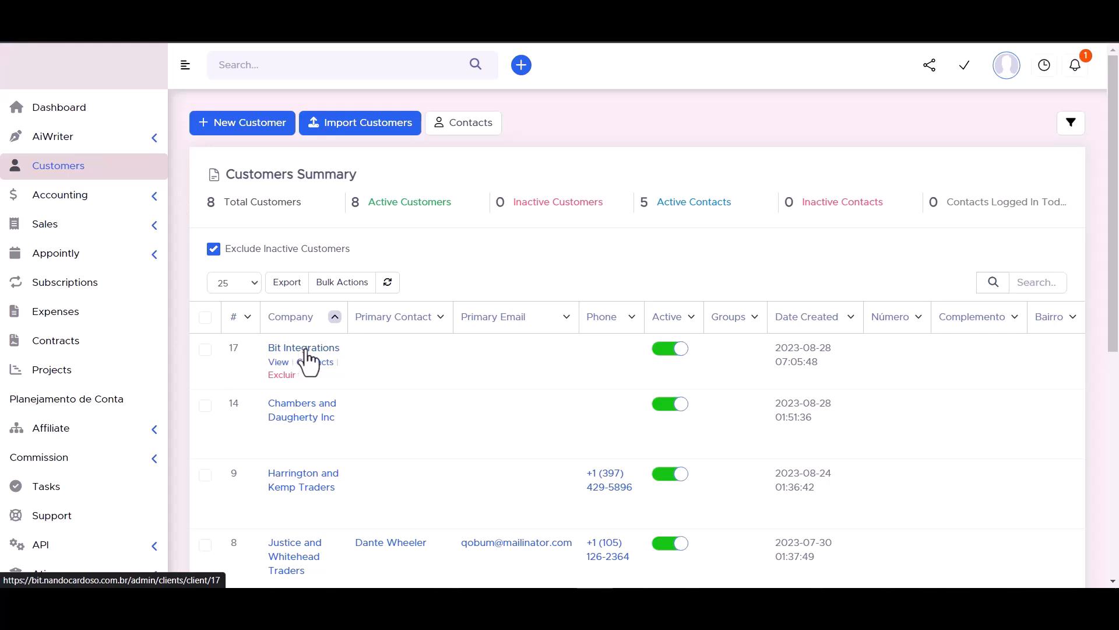
click(304, 350)
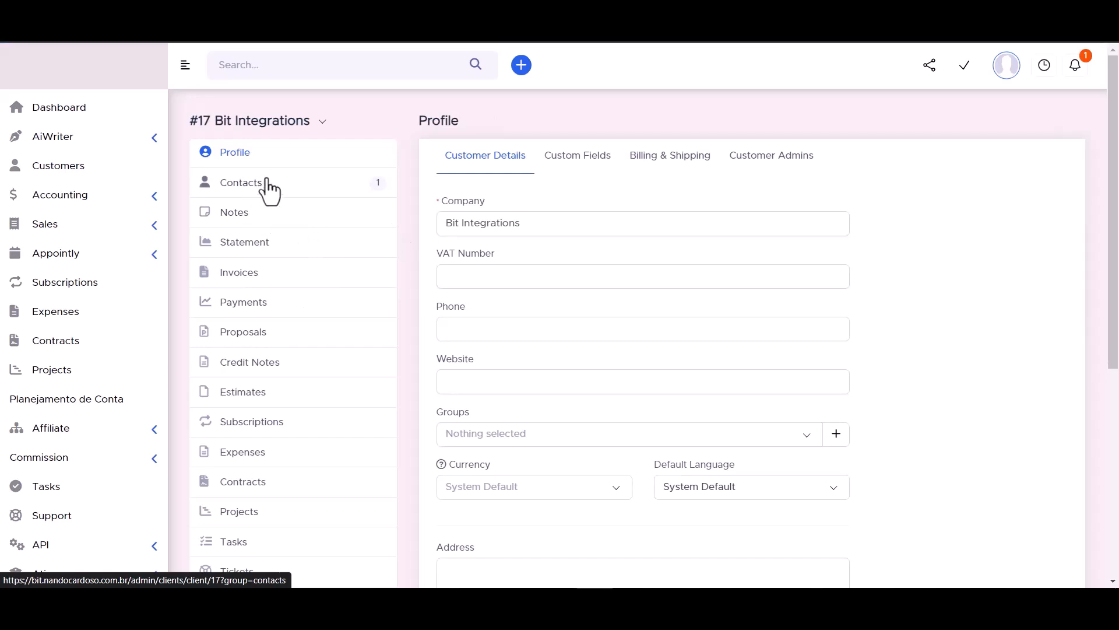
click(242, 188)
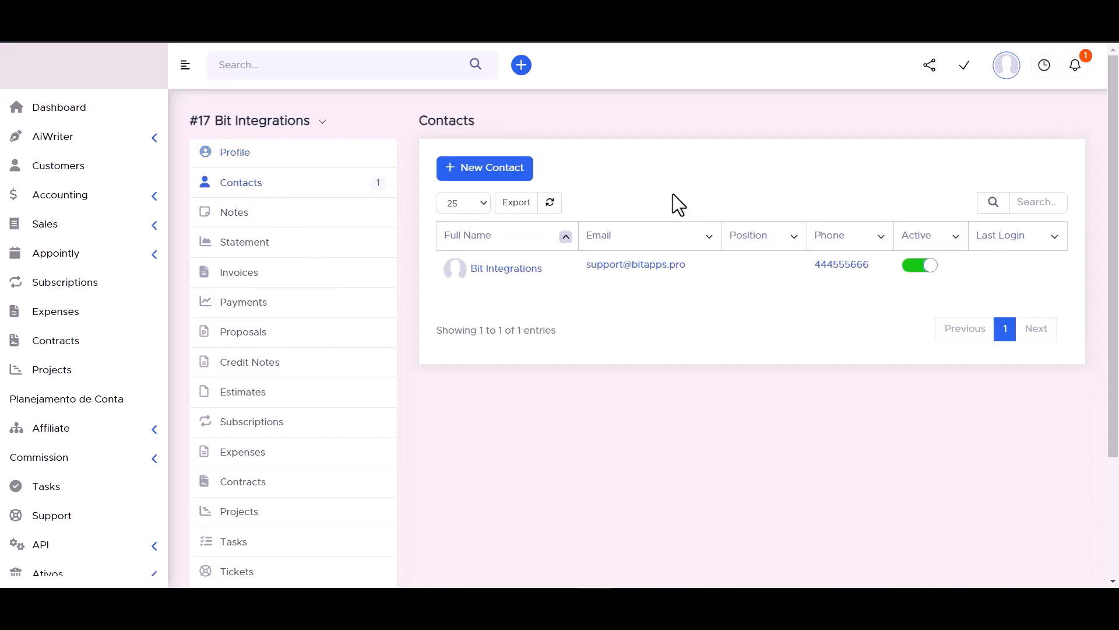
Open the new contact's edit form to check its submitted name, e-mail and phone.
mouse_move(525, 279)
click(534, 268)
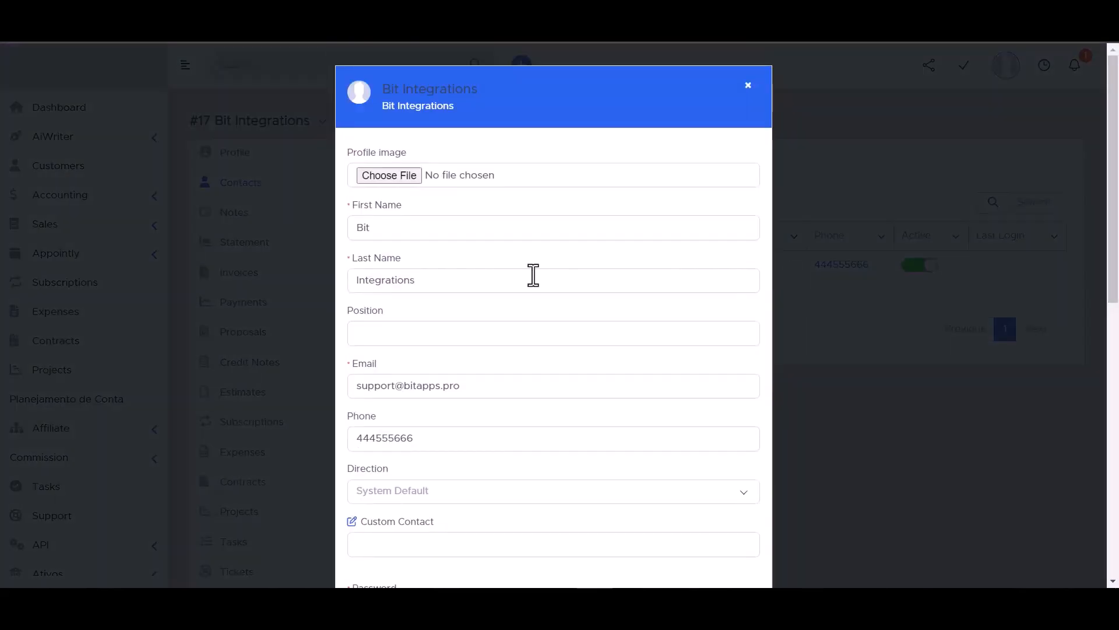
scroll(393, 274, down, 3)
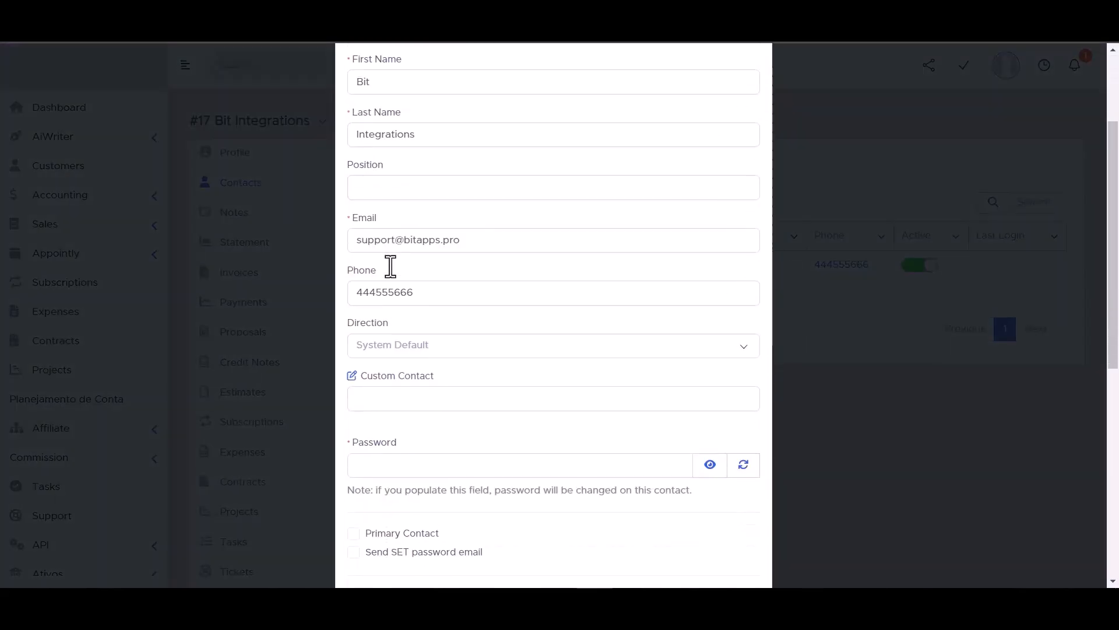